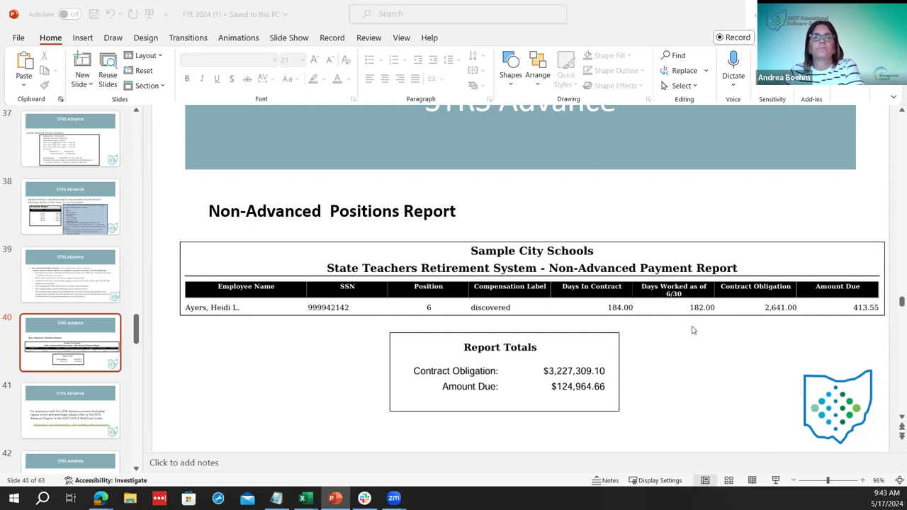
Step: Scroll to slide 40, the Non-Advanced Positions Report with totals of $3,227,309.10 and $124,964.66
scroll(693, 331, "down", 3)
Step: Move to slide 41 and follow its STRS Advance wiki link to the Confluence page
scroll(693, 330, "down", 3)
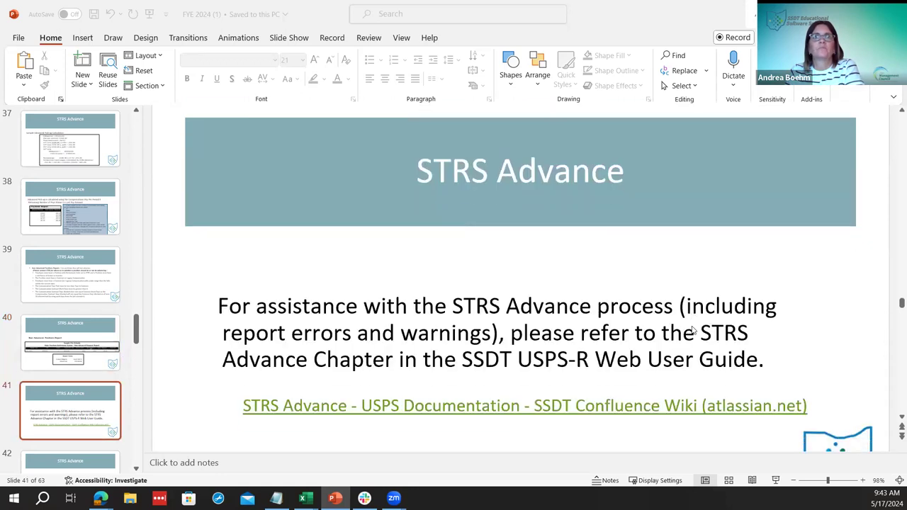
scroll(693, 330, "down", 2)
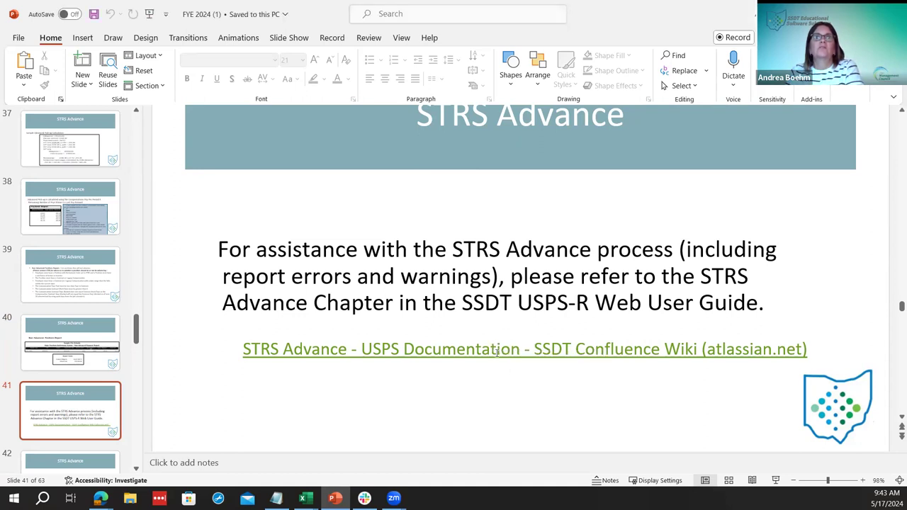
left_click(497, 352)
left_click(498, 357, "ctrl")
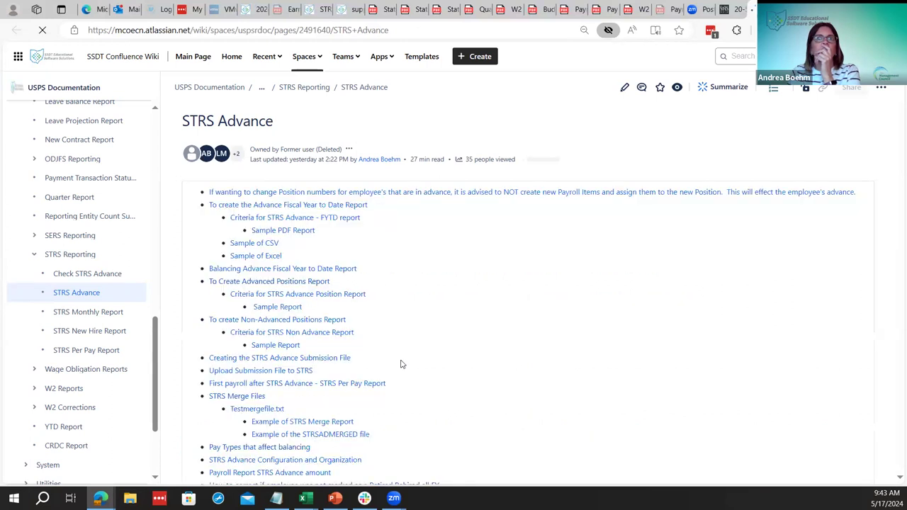
Step: Jump to the Errors and Warnings section of the STRS Advance wiki page and review it
scroll(399, 366, "down", 4)
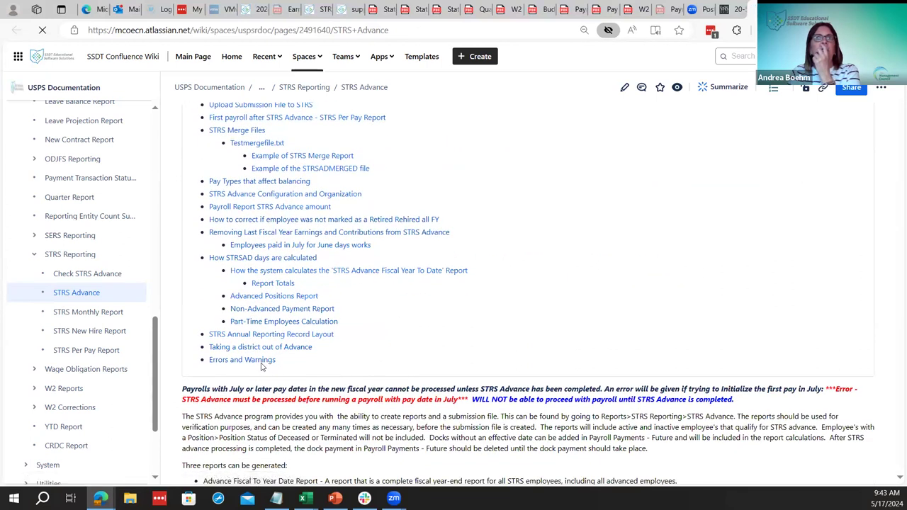
left_click(259, 362)
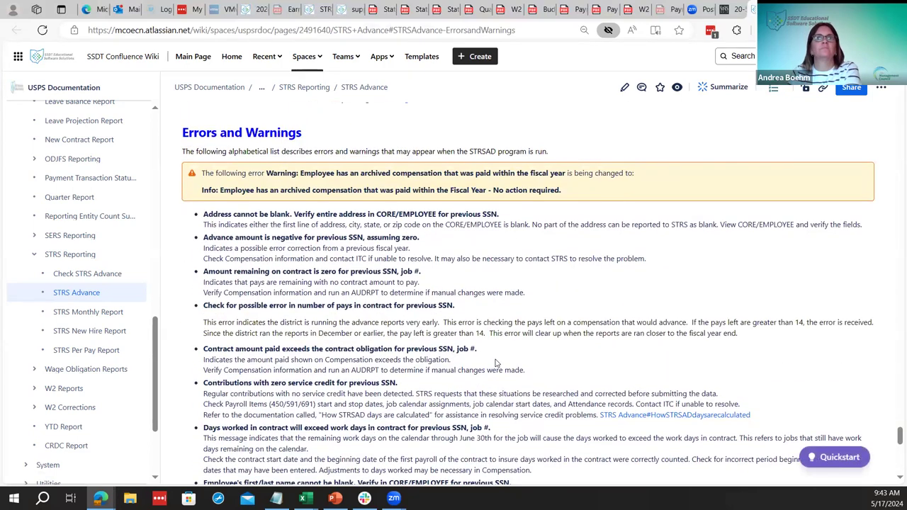
scroll(496, 362, "down", 8)
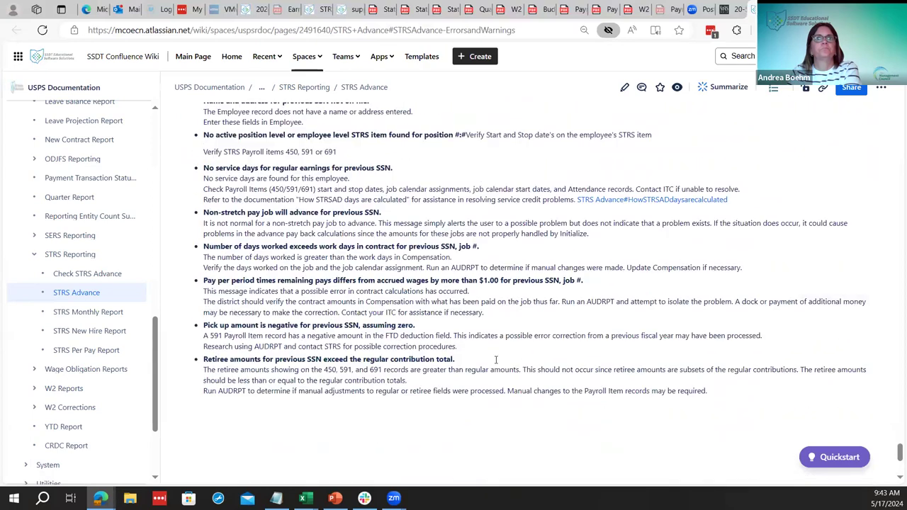
scroll(496, 363, "up", 10)
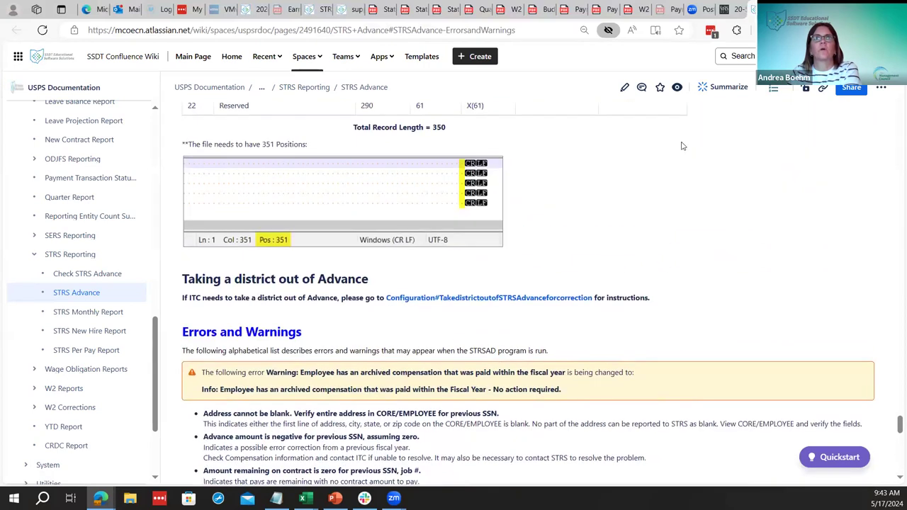
mouse_move(334, 498)
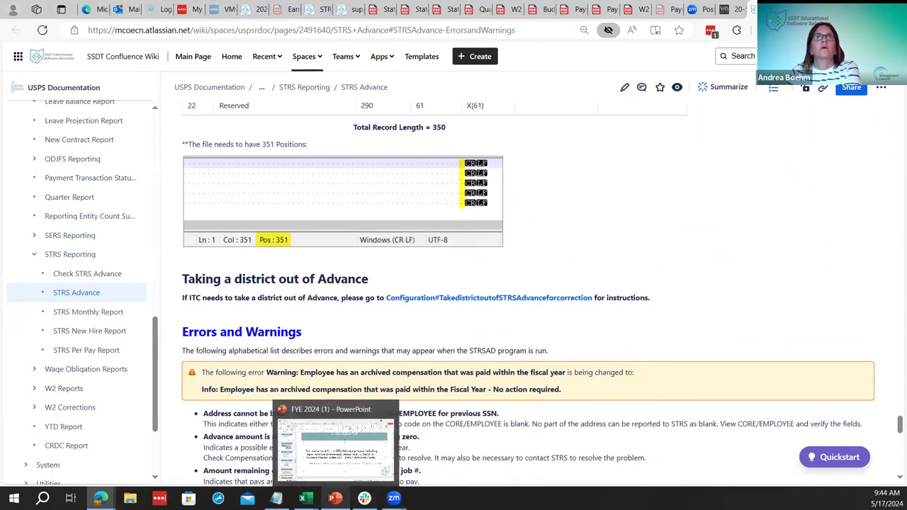
left_click(316, 9)
Step: Open the USPS Fiscal Year End Checklist at step 20, then return to the presentation
scroll(91, 376, "down", 7)
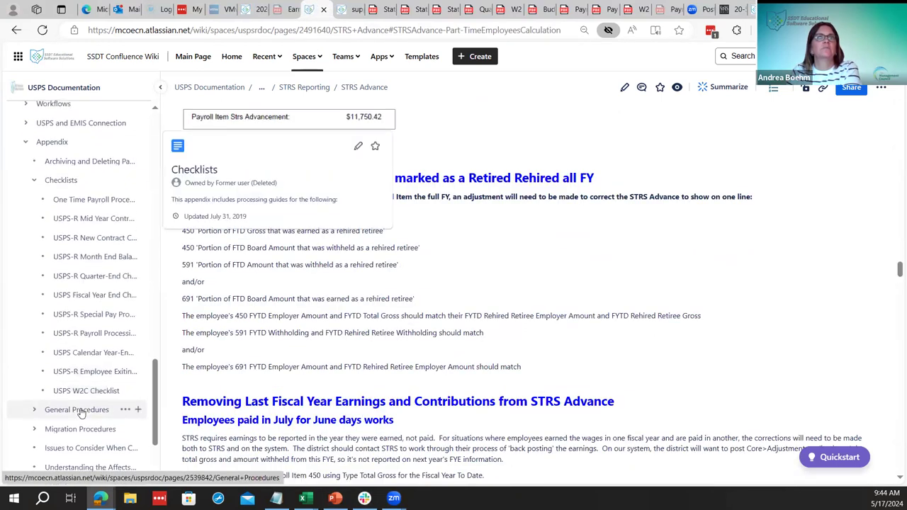
left_click(89, 295)
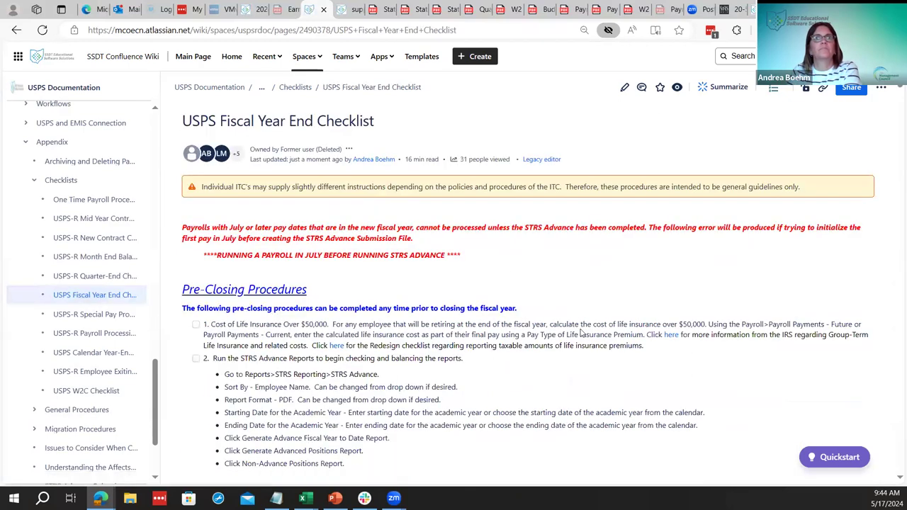
scroll(584, 333, "down", 10)
scroll(598, 341, "down", 20)
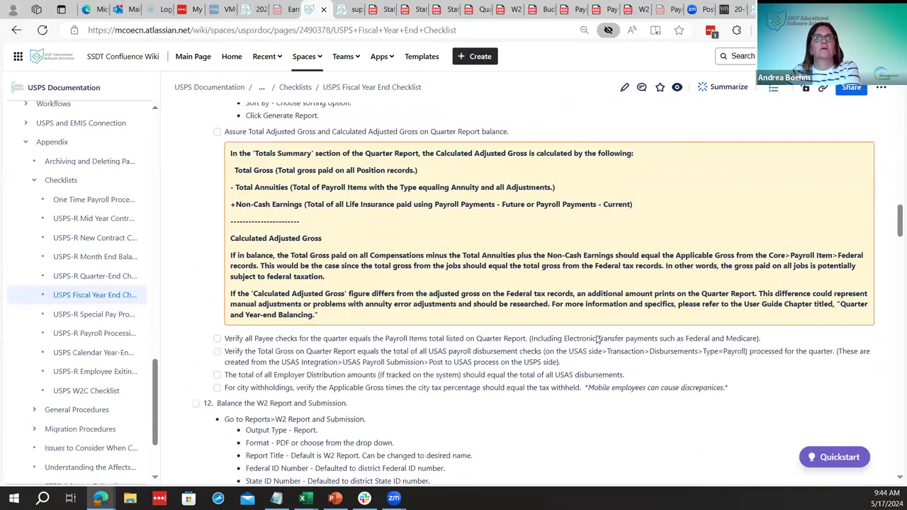
scroll(598, 340, "down", 15)
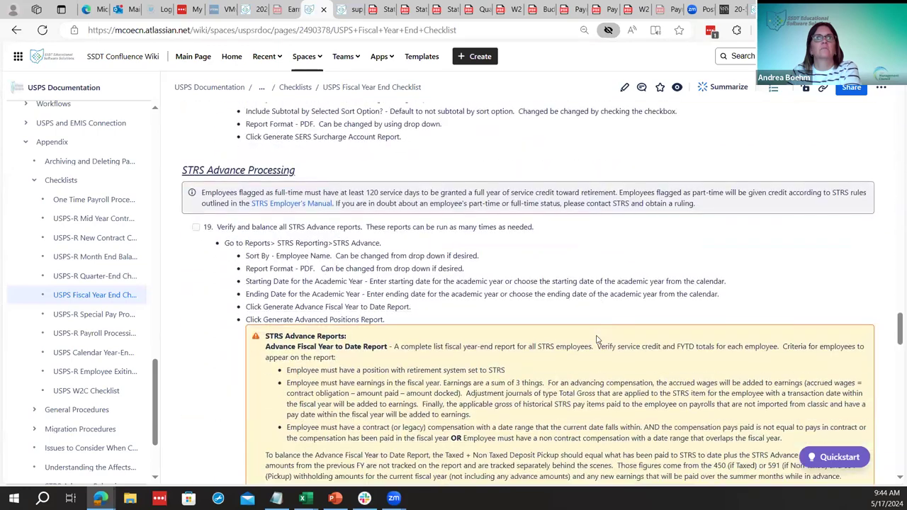
scroll(598, 338, "down", 6)
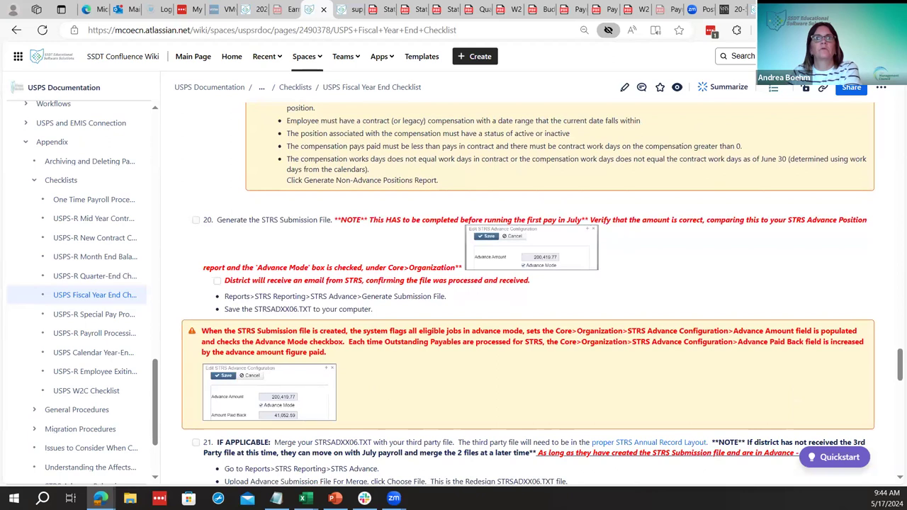
left_click(335, 498)
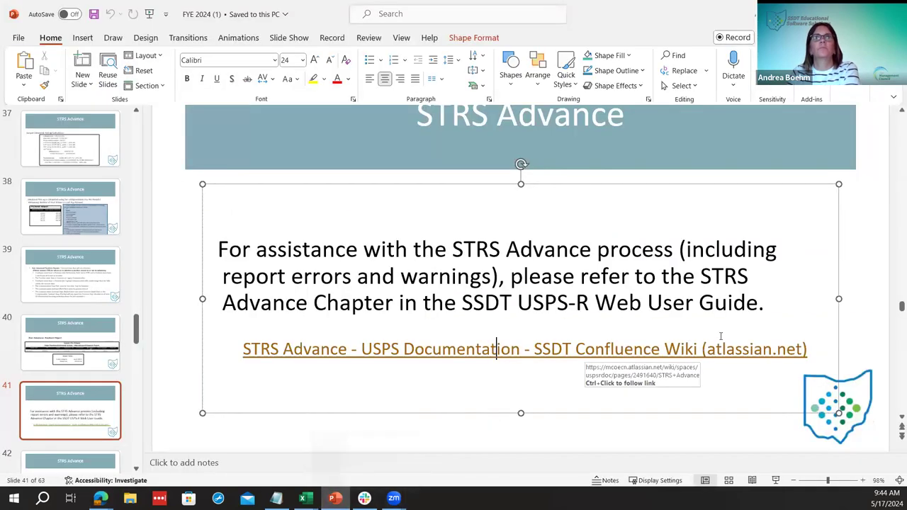
Step: Advance to slide 42 on printing final STRS Advance reports and creating the submission file
scroll(720, 336, "down", 1)
scroll(650, 267, "down", 3)
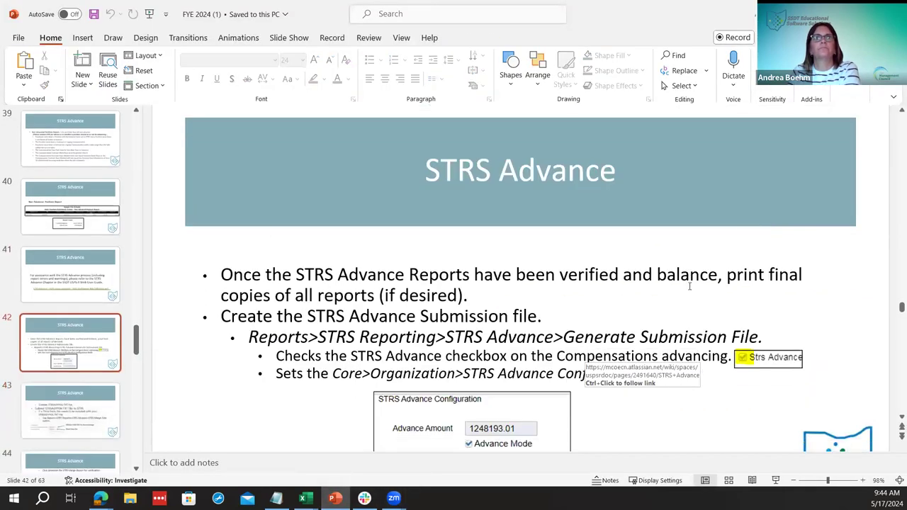
scroll(691, 287, "down", 2)
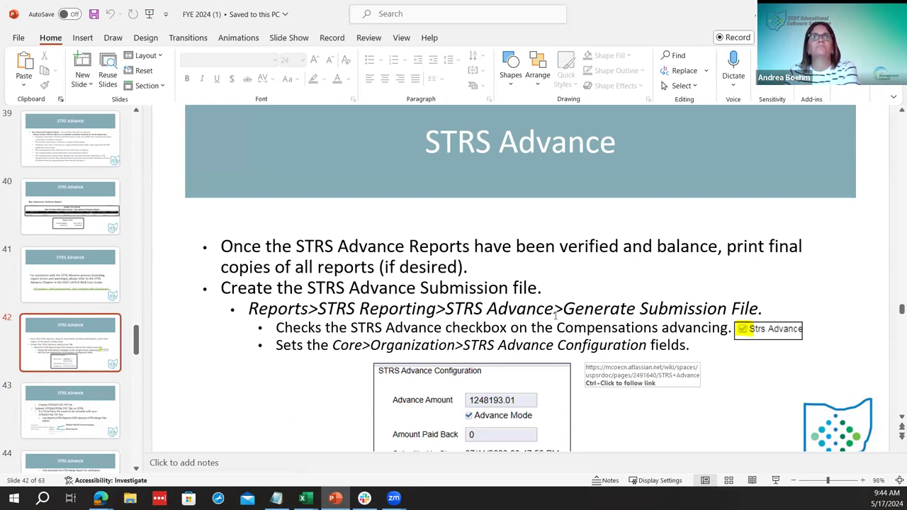
scroll(556, 316, "down", 1)
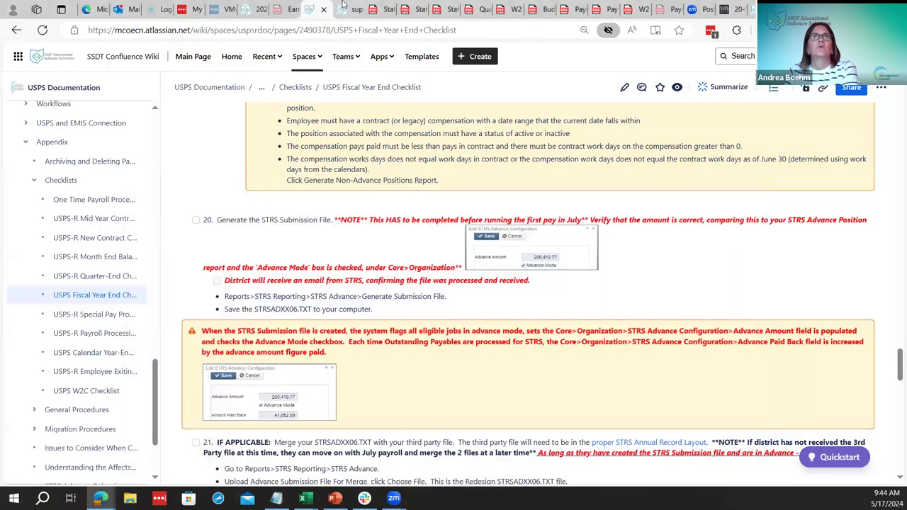
Step: In USPS-R Web, open the STRS Advance report options under Reports > STRS Reporting
left_click(345, 9)
left_click(217, 93)
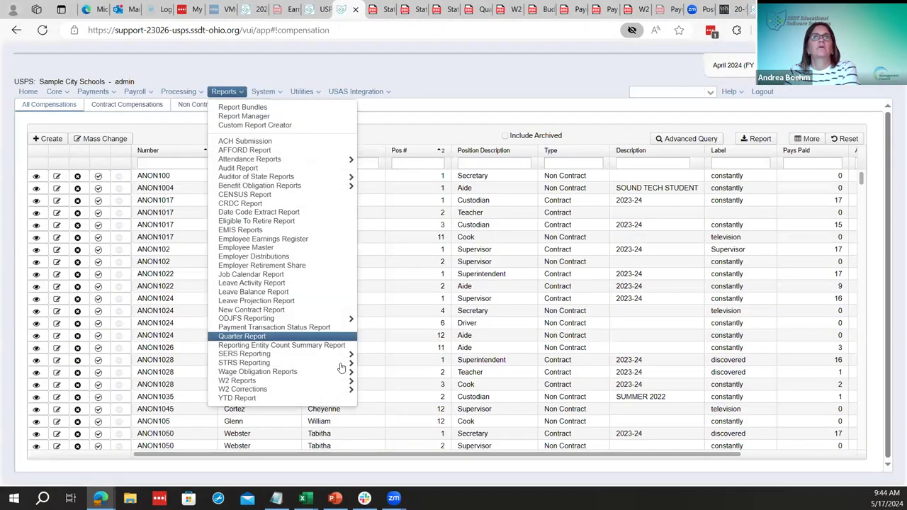
mouse_move(353, 384)
mouse_move(349, 363)
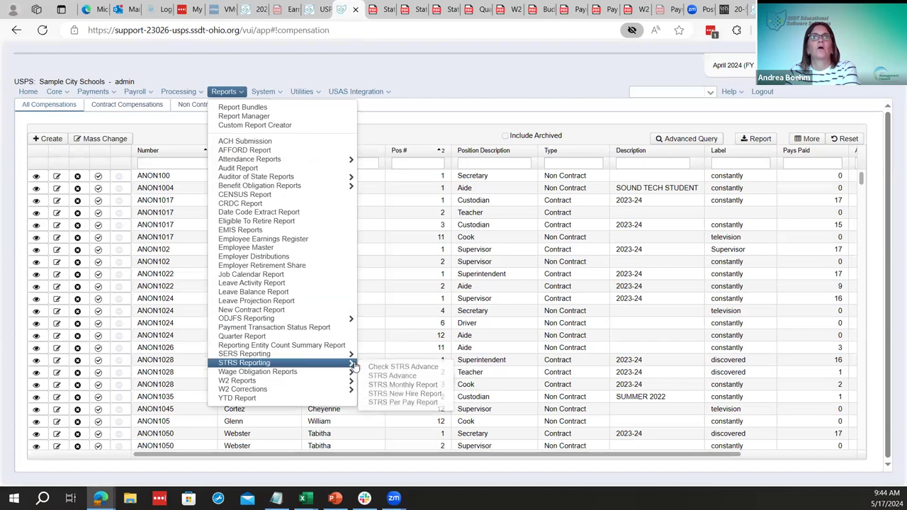
left_click(389, 378)
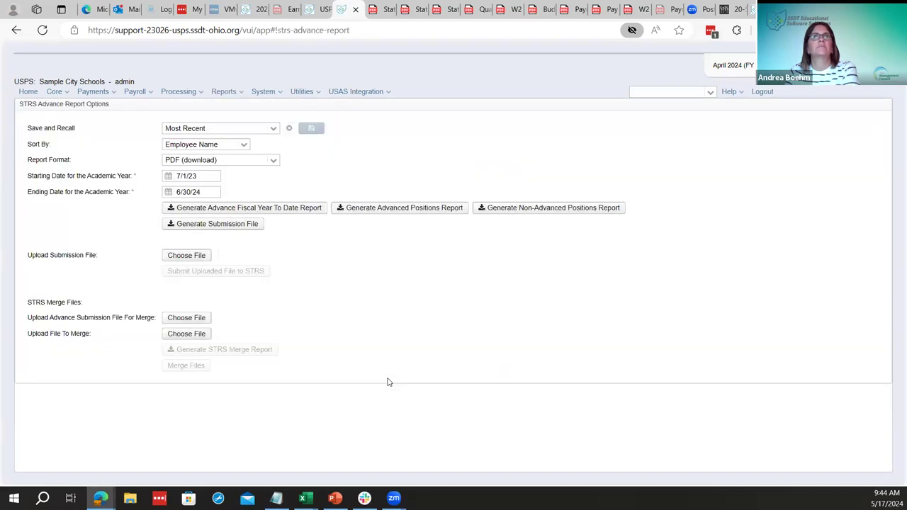
Step: Generate the STRS Advance submission file STRSAD2406 (1).txt, confirming advance mode for the organization
left_click(199, 226)
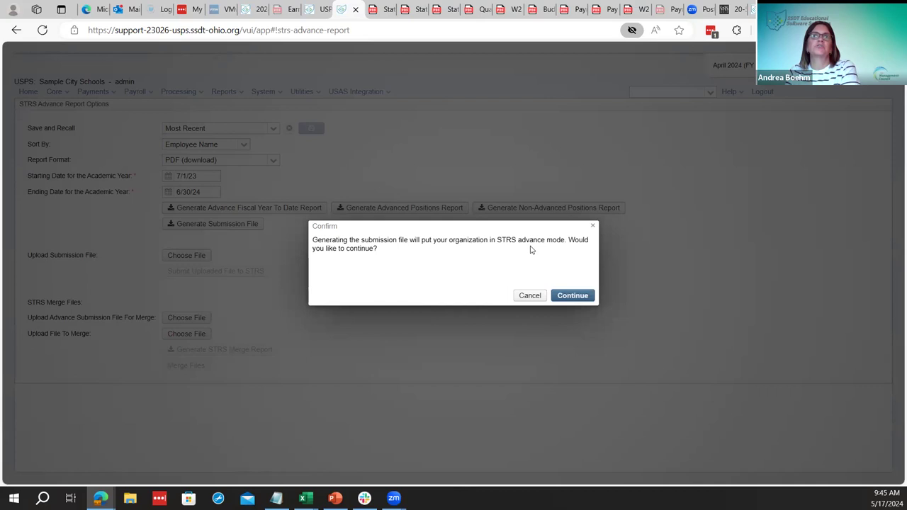
left_click(574, 296)
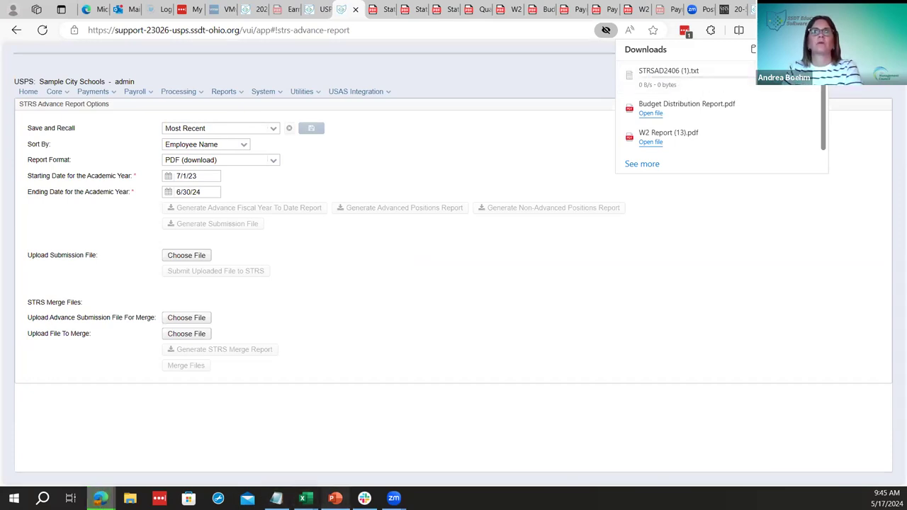
left_click(335, 498)
Step: Revisit slide 42's STRS Advance Configuration example, then return to the checklist at step 20
scroll(531, 330, "down", 1)
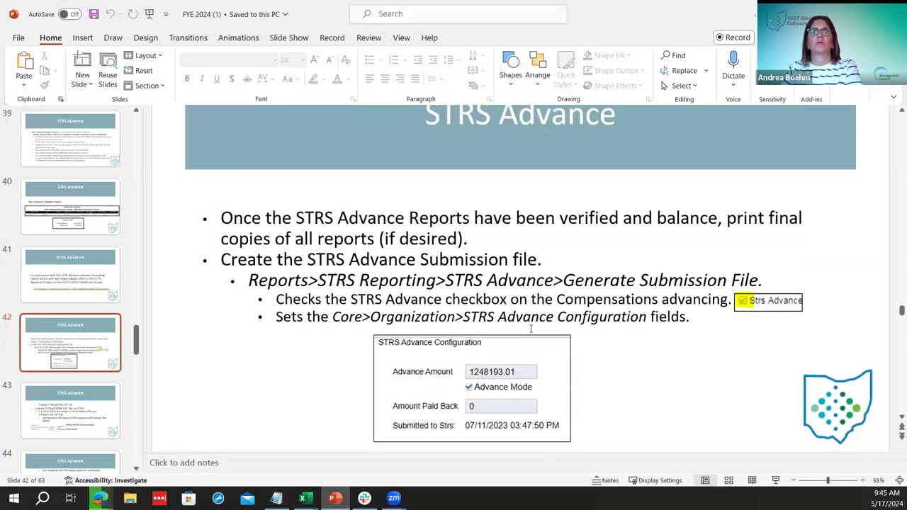
key("alt+Tab")
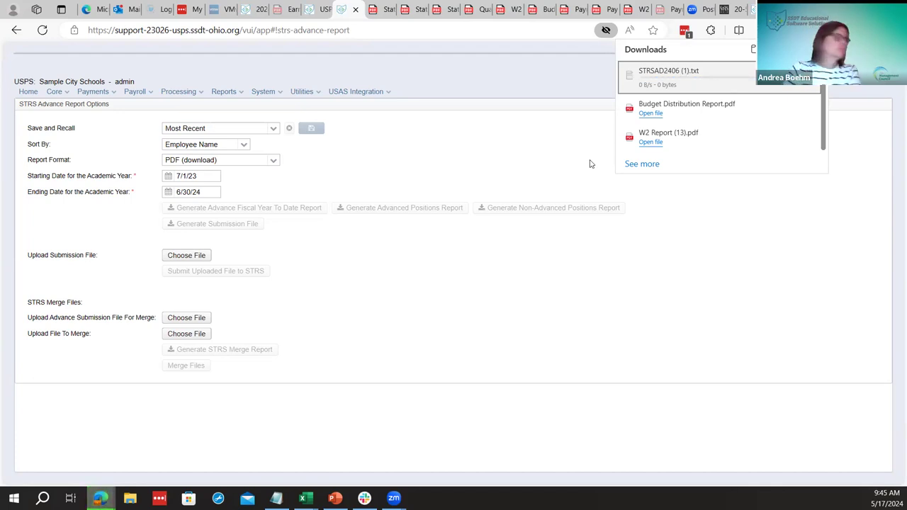
left_click(318, 12)
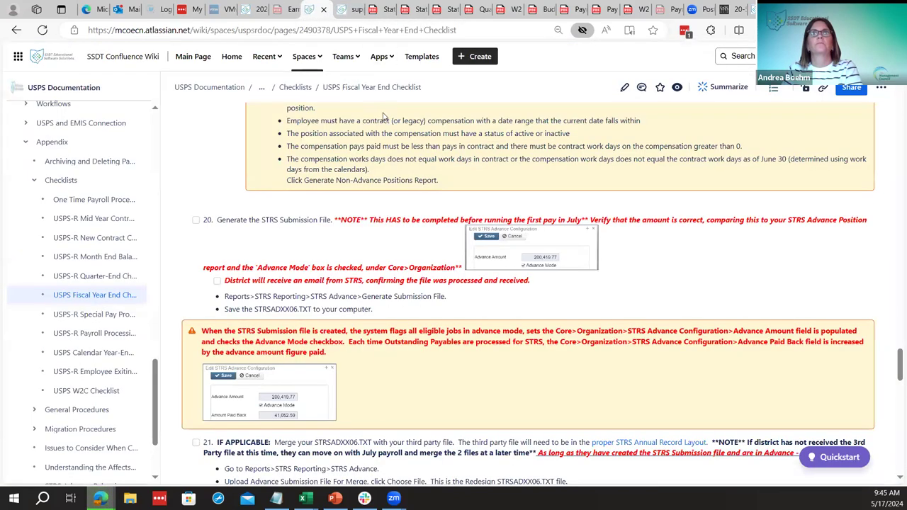
Step: Return to the STRS Advance report options page to check that STRSAD2406 (1).txt was downloaded
scroll(396, 251, "down", 1)
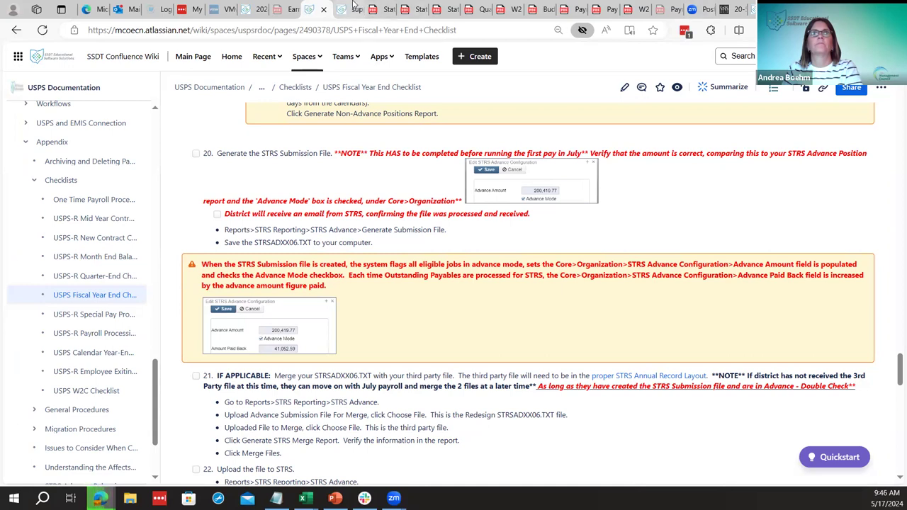
key("ctrl+Tab")
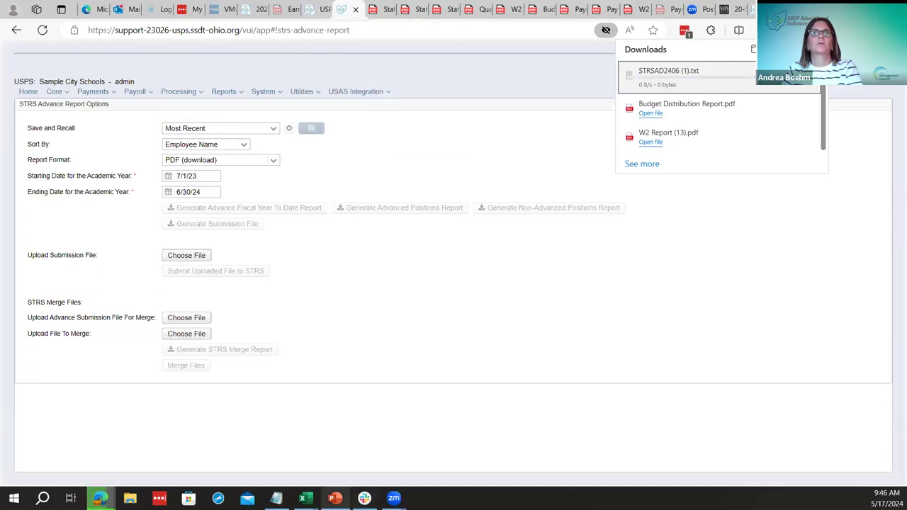
left_click(335, 498)
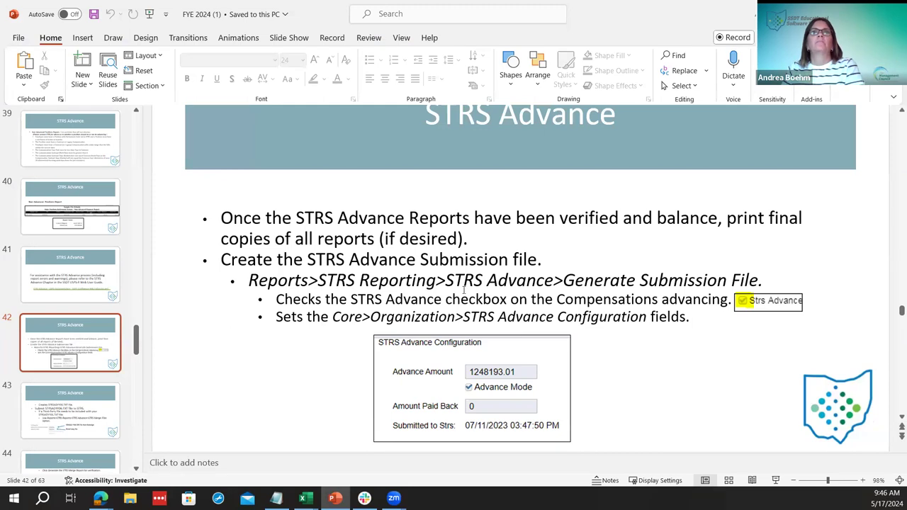
scroll(509, 400, "down", 1)
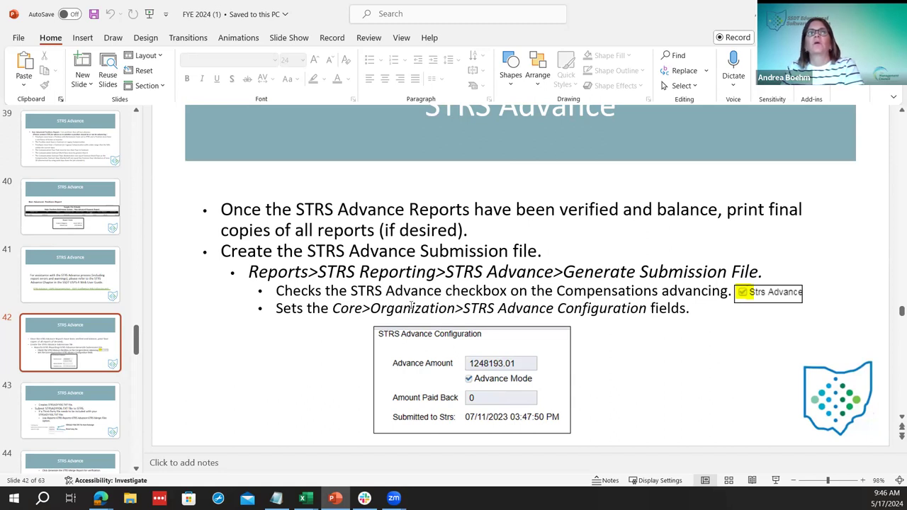
key("alt+Tab")
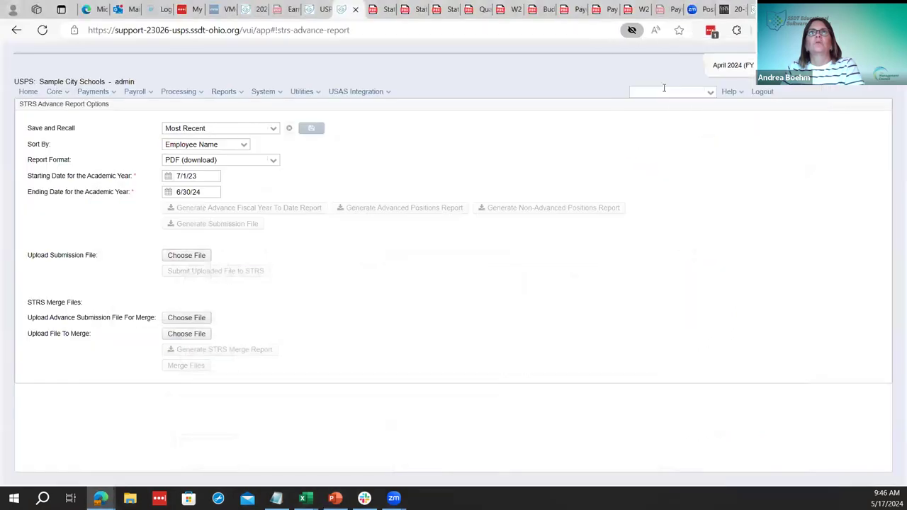
Step: Open the Core > Organization detail record, then view the STRS Fiscal Year to Date Report PDF
left_click(69, 94)
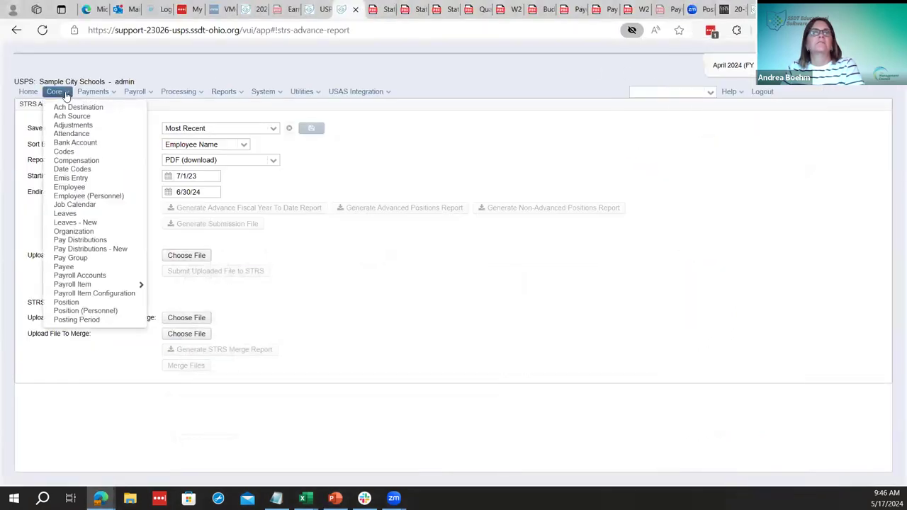
left_click(98, 232)
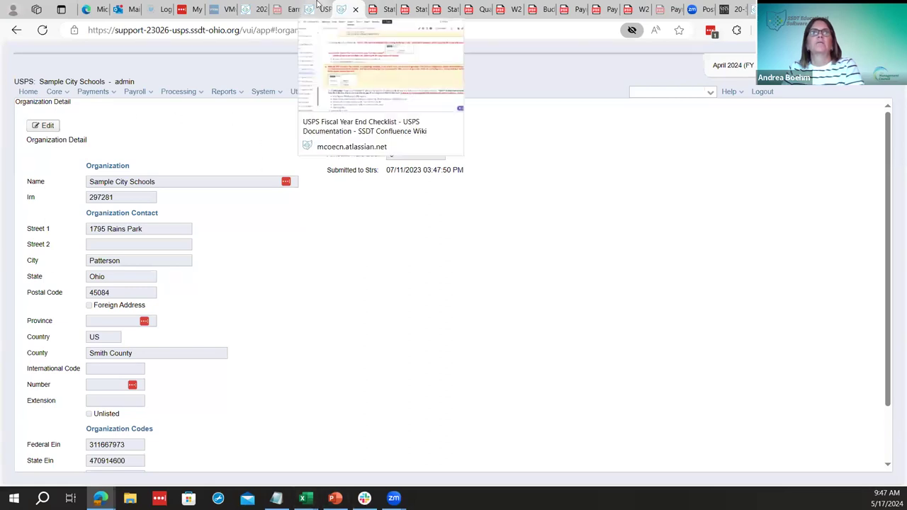
left_click(319, 7)
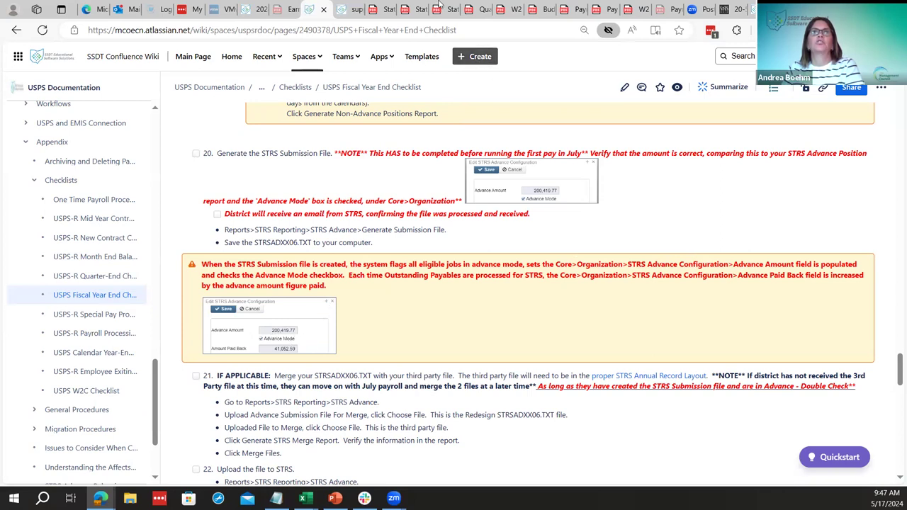
left_click(415, 8)
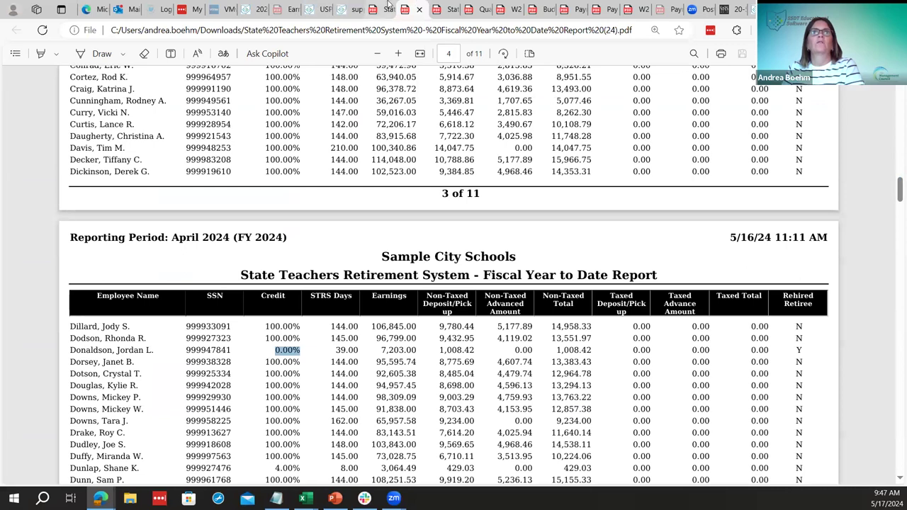
Step: Compare the Advanced Payment Report total of $1,248,193.01 with the Organization's STRS advance amount
left_click(387, 8)
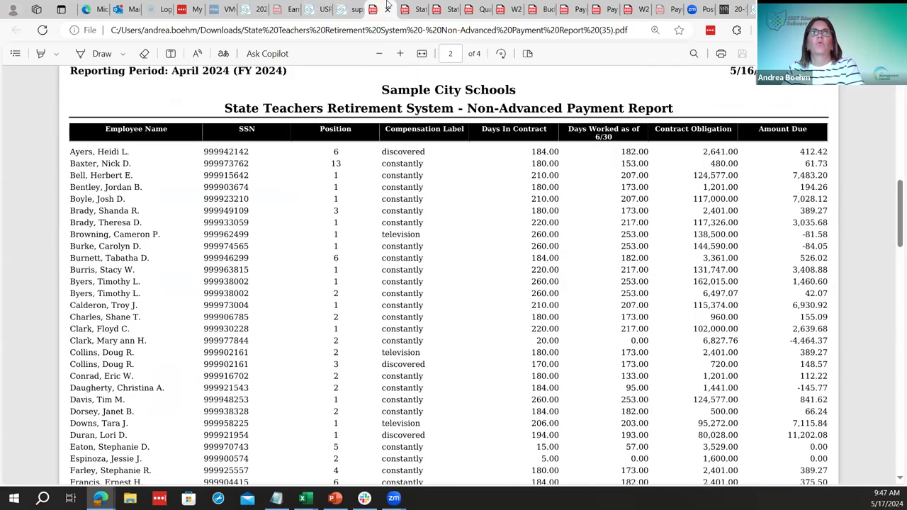
left_click(441, 9)
scroll(482, 236, "down", 10)
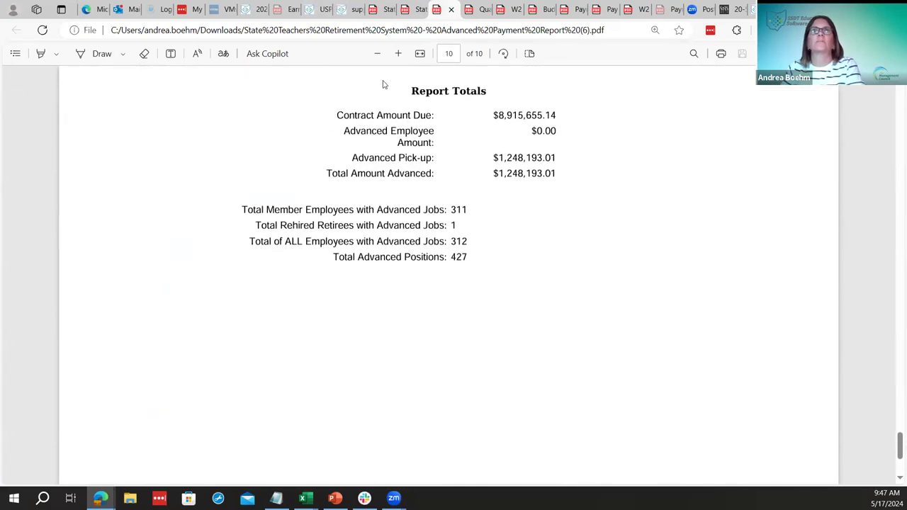
left_click(350, 7)
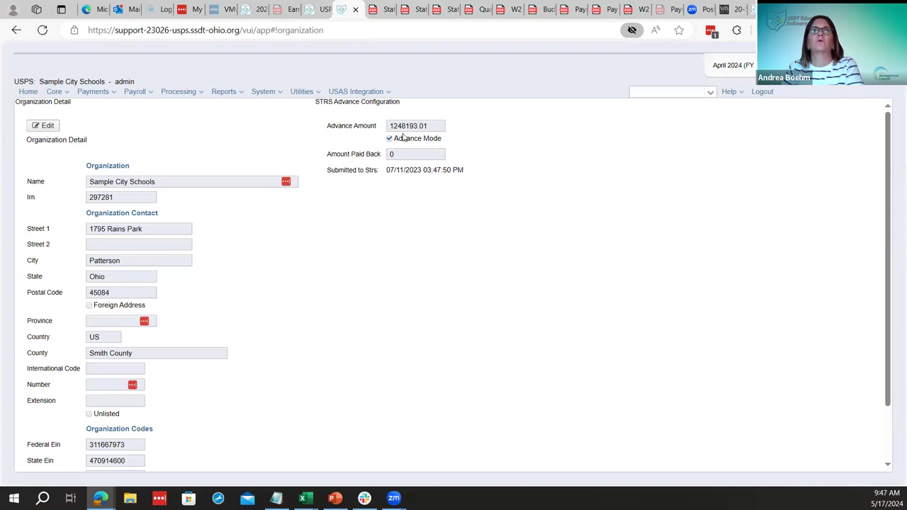
left_click(440, 9)
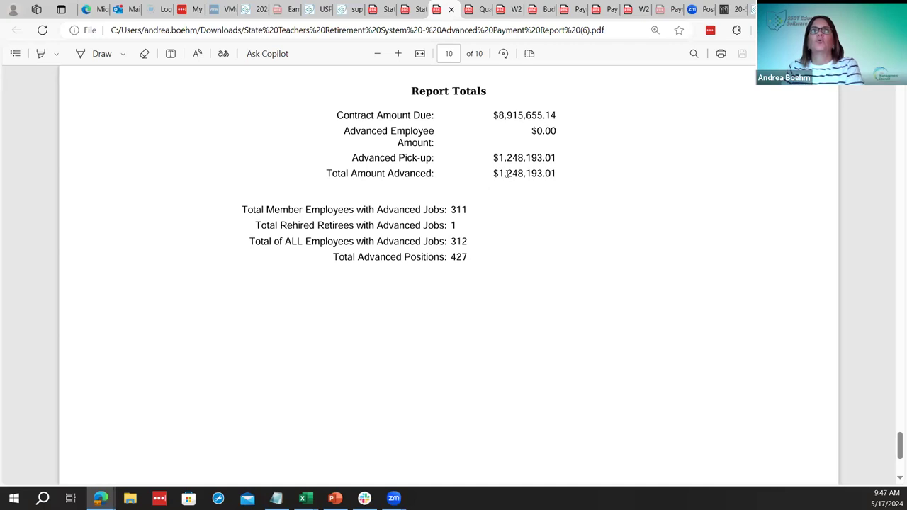
scroll(507, 174, "up", 1)
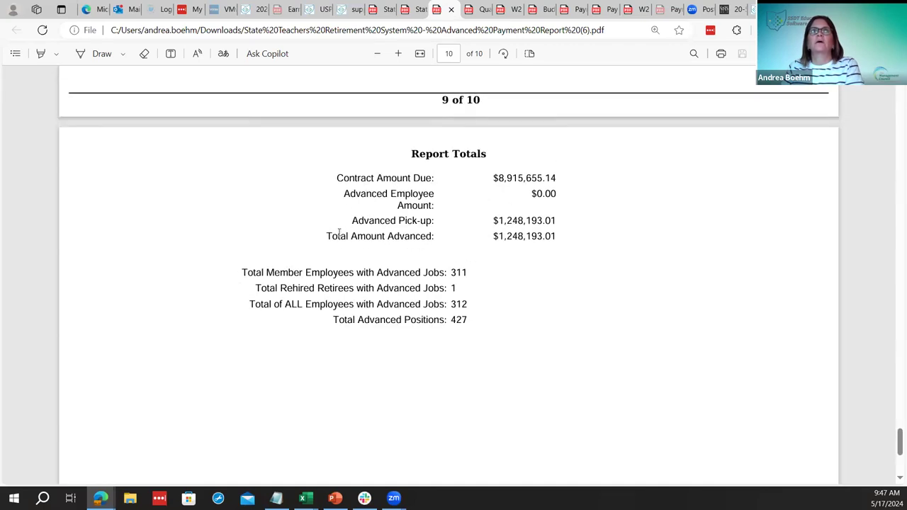
left_click_drag(328, 236, 583, 235)
left_click(547, 236)
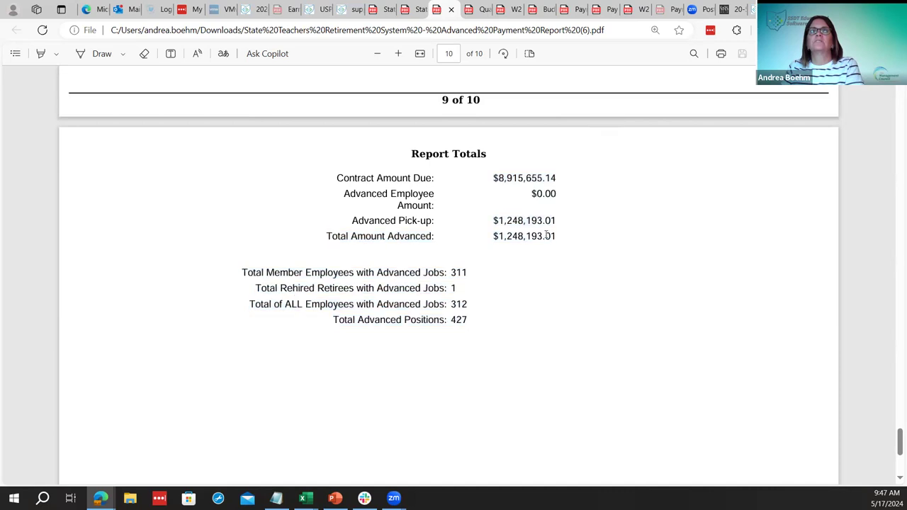
left_click(357, 7)
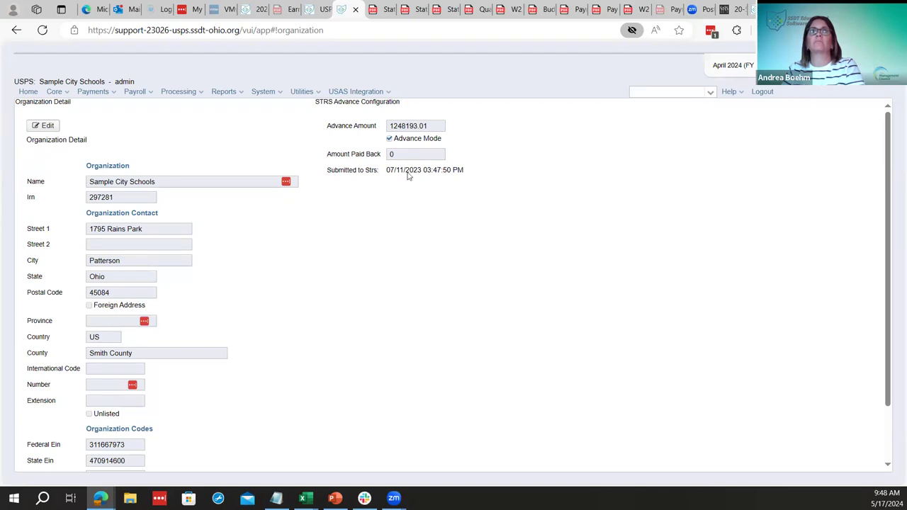
Step: Read checklist steps 21–23 on merging and uploading the STRS file, then switch to PowerPoint
left_click(323, 4)
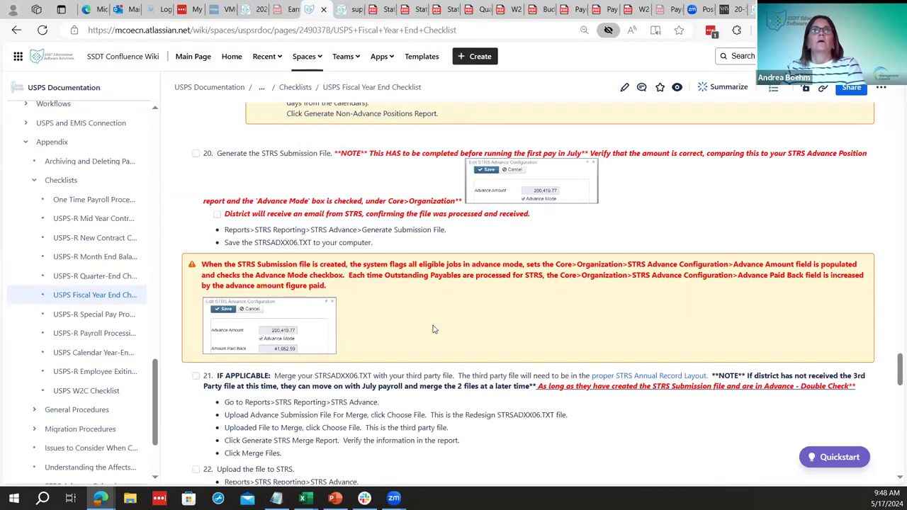
scroll(435, 329, "down", 1)
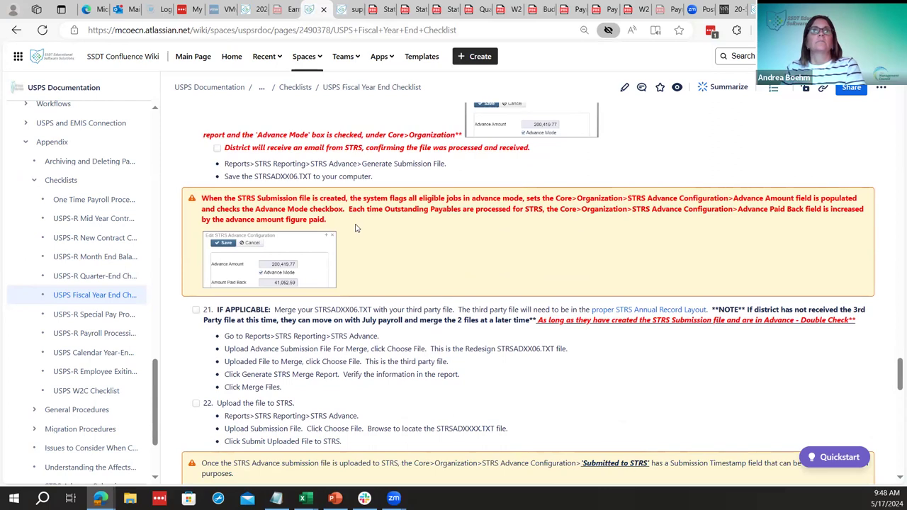
scroll(361, 230, "down", 1)
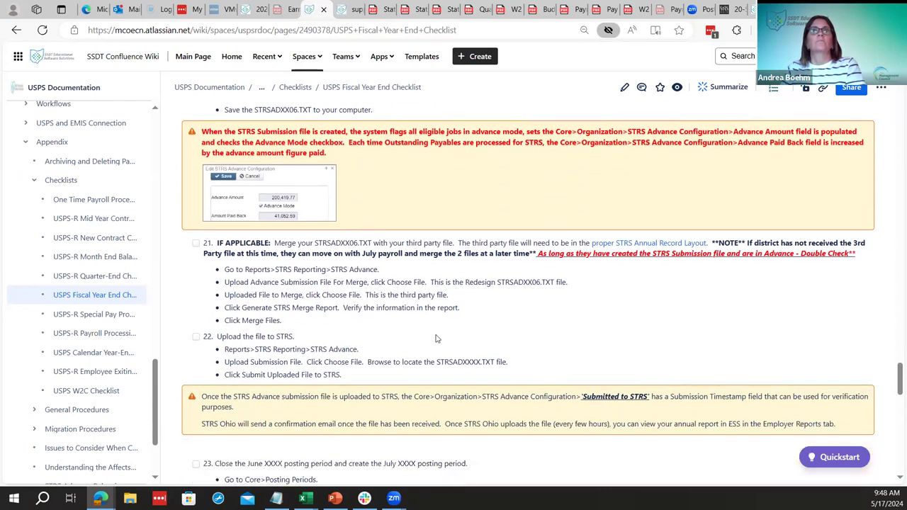
scroll(437, 339, "down", 1)
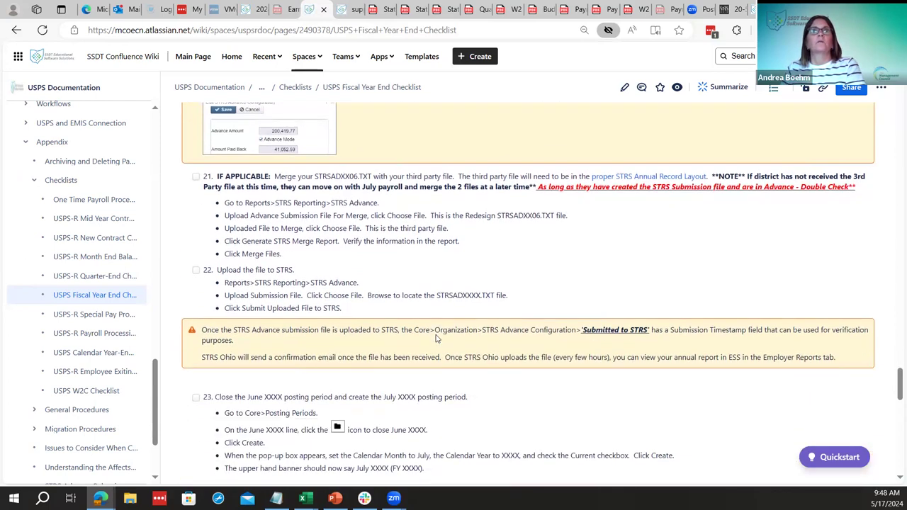
scroll(437, 339, "down", 1)
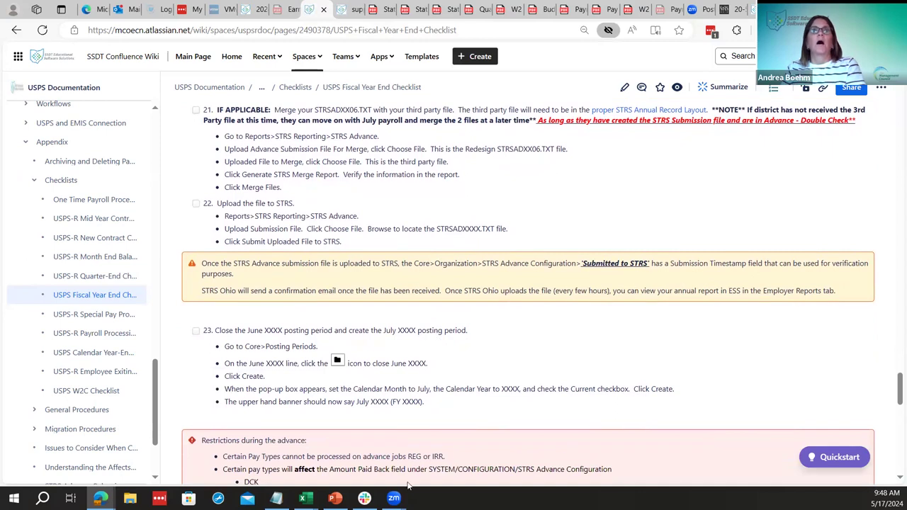
key("alt+Tab")
Step: Present slide 43 on submitting STRSADYY06.TXT and the STRS Merge Files fields, then return to the Confluence checklist
key("Page_Down")
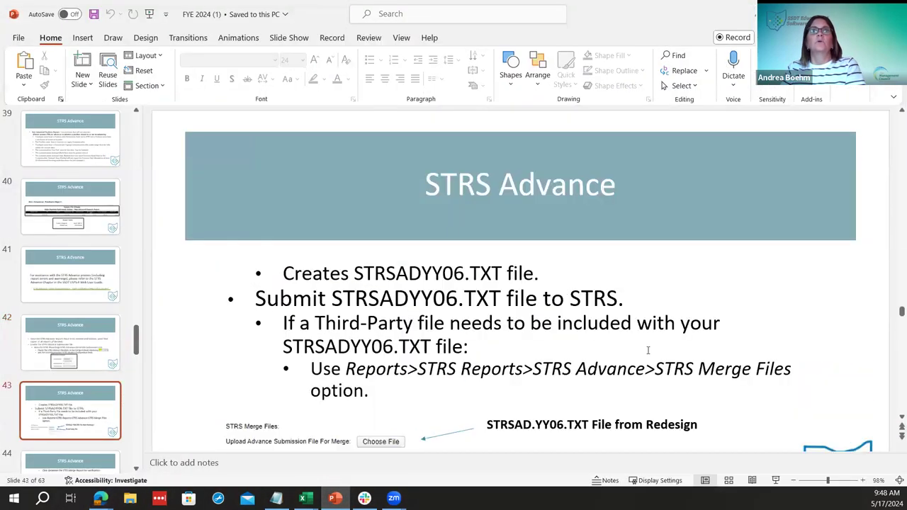
scroll(645, 336, "down", 2)
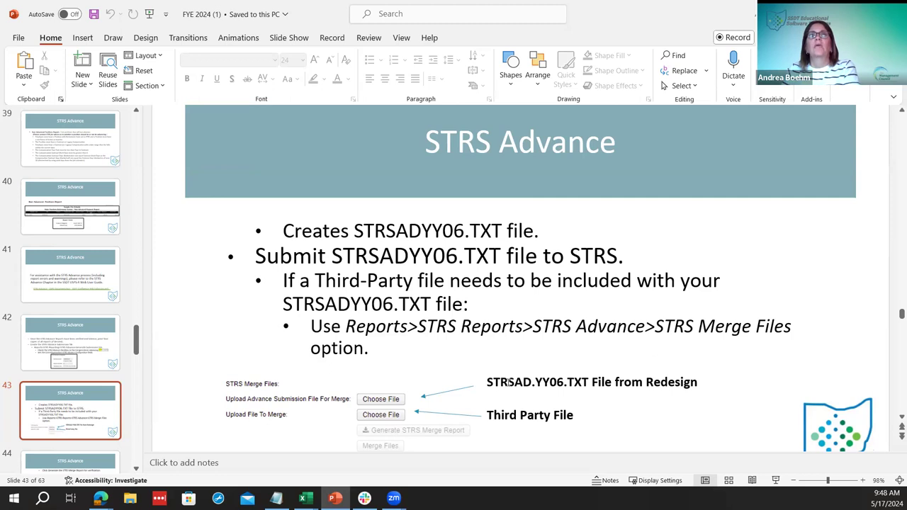
scroll(507, 383, "down", 1)
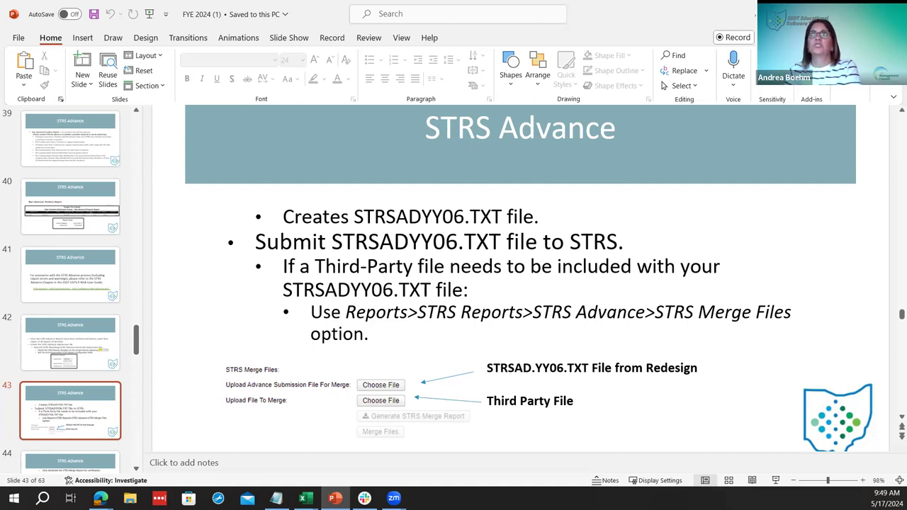
key("alt+Tab")
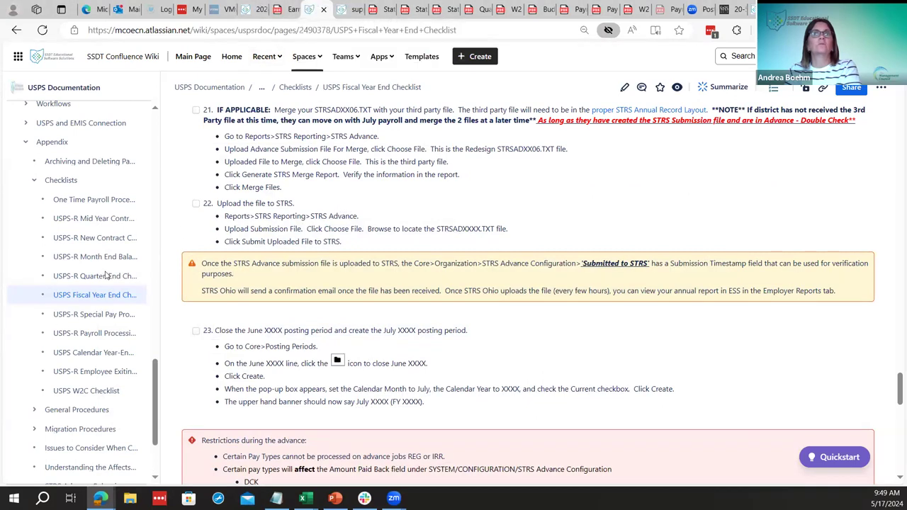
Step: Open the STRS Advance documentation page from the checklist
scroll(75, 329, "up", 1)
scroll(74, 330, "up", 5)
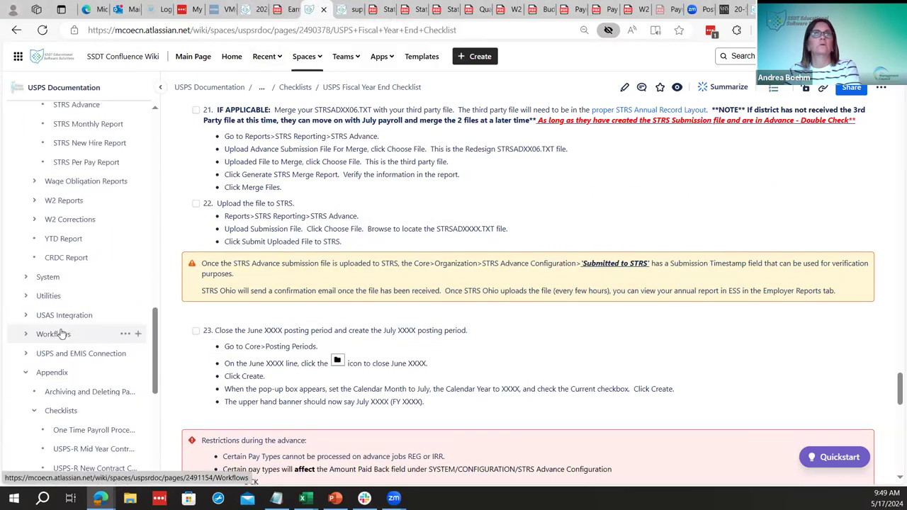
left_click(76, 163)
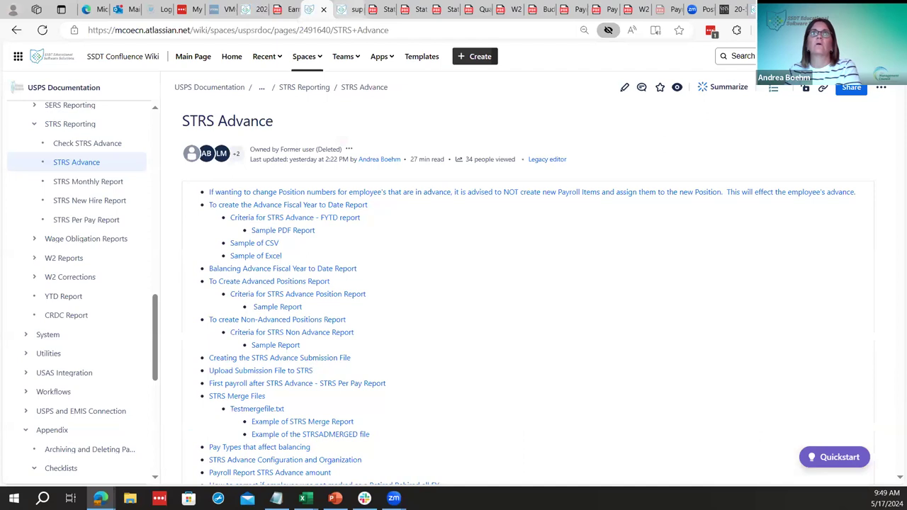
Step: View the 2024 ITC Fiscal Year End Meeting page, then switch to USPS Organization Detail
left_click(255, 9)
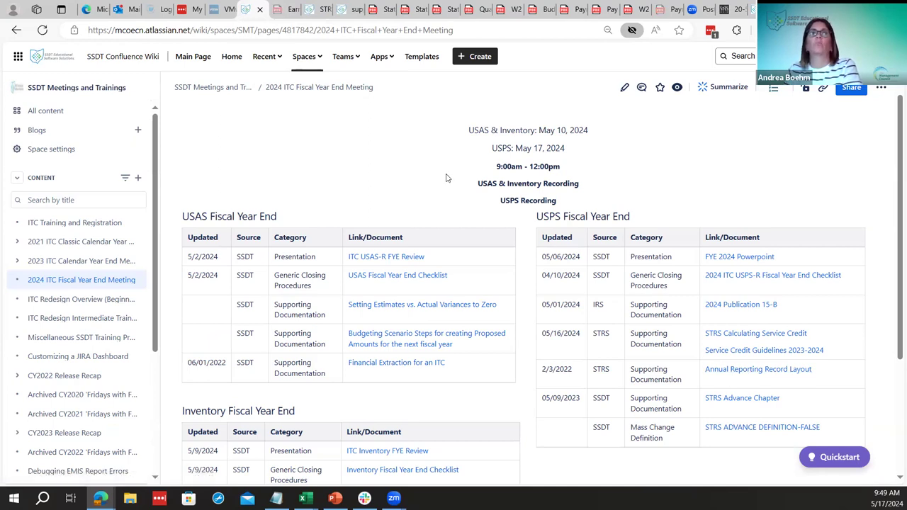
left_click(320, 6)
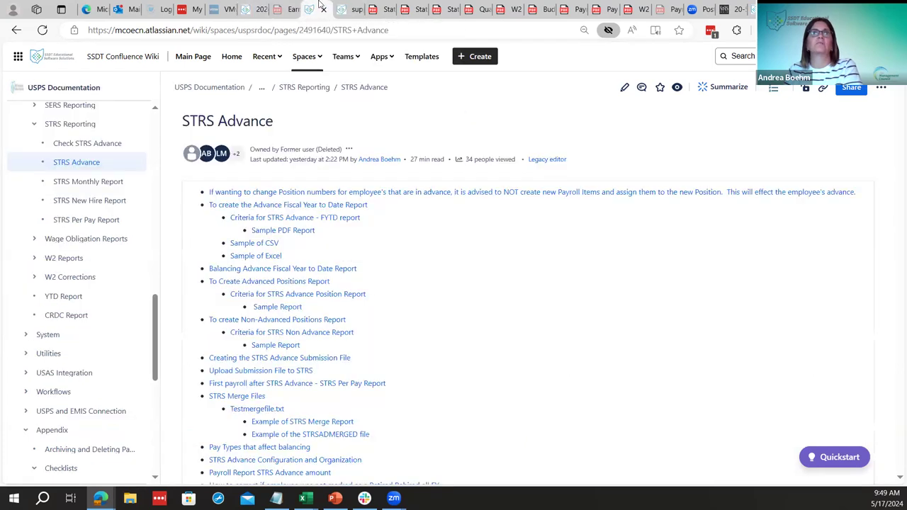
left_click(340, 7)
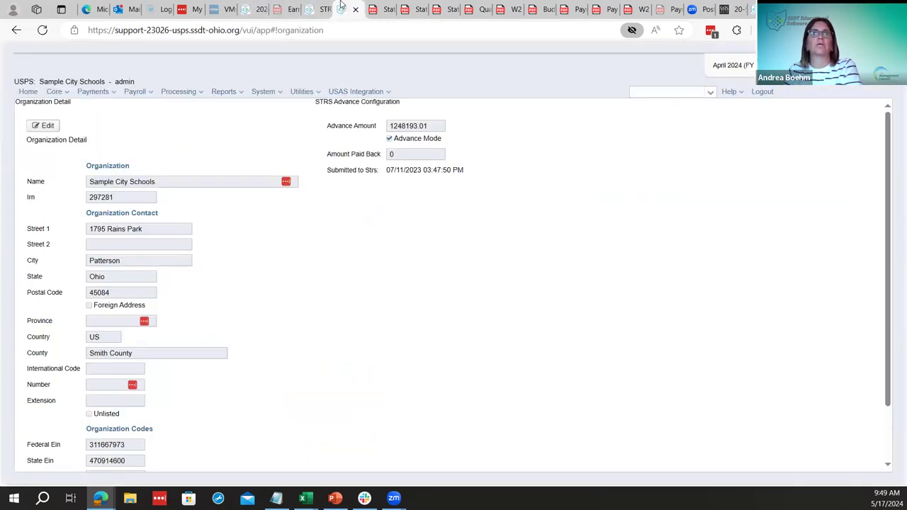
Step: Open the STRS Advance report options via Reports > STRS Reporting, then return to PowerPoint
left_click(334, 499)
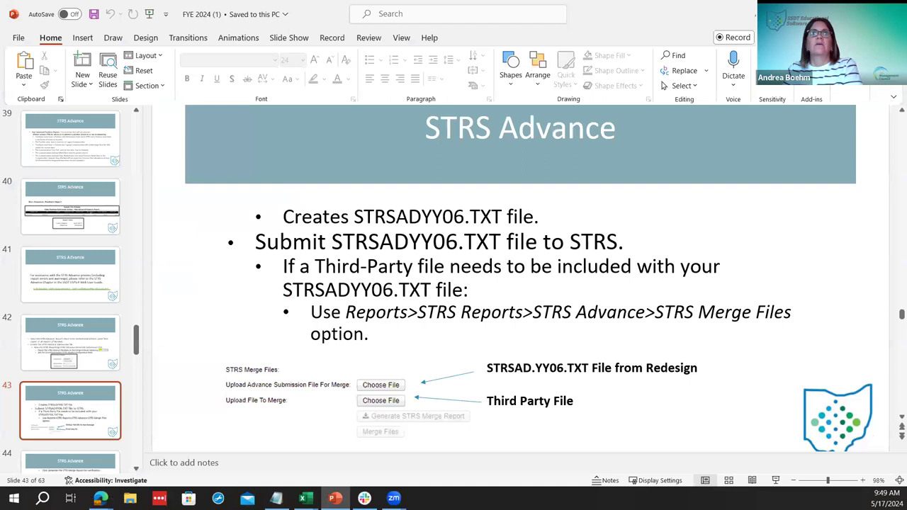
key("alt+Tab")
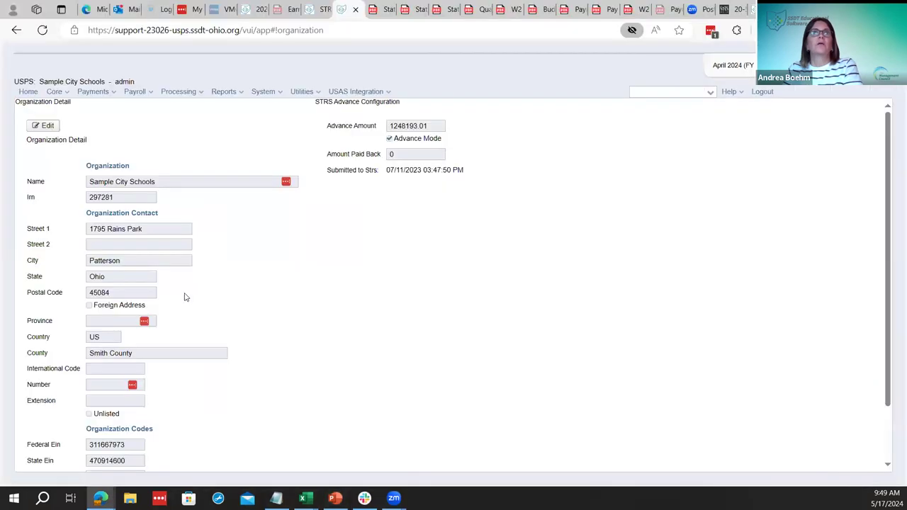
left_click(225, 95)
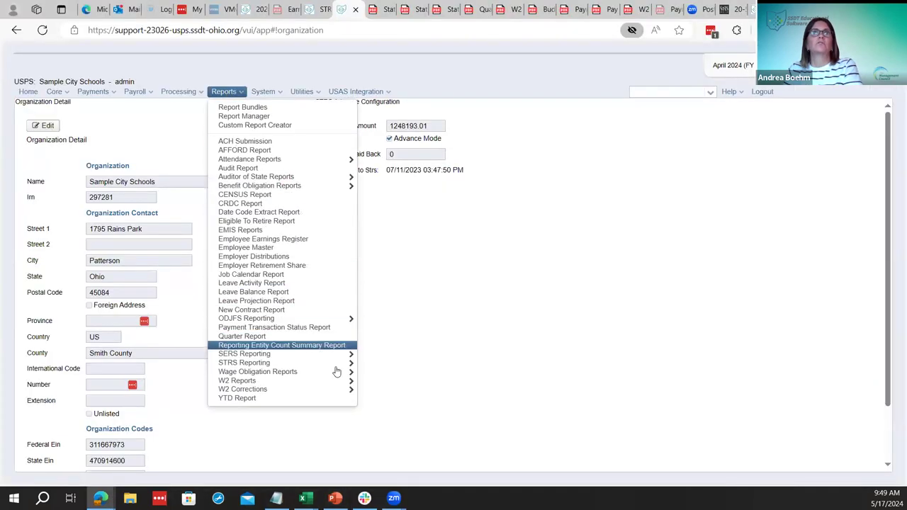
mouse_move(344, 363)
left_click(394, 376)
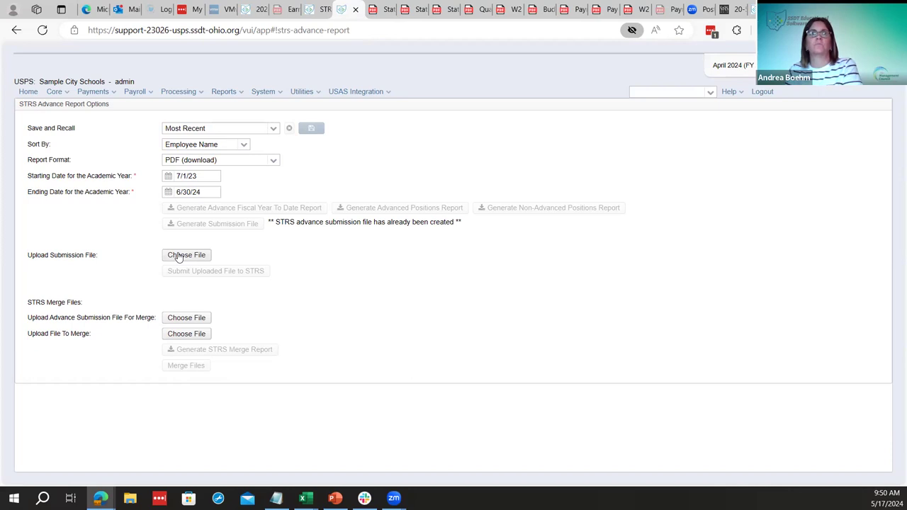
left_click(335, 498)
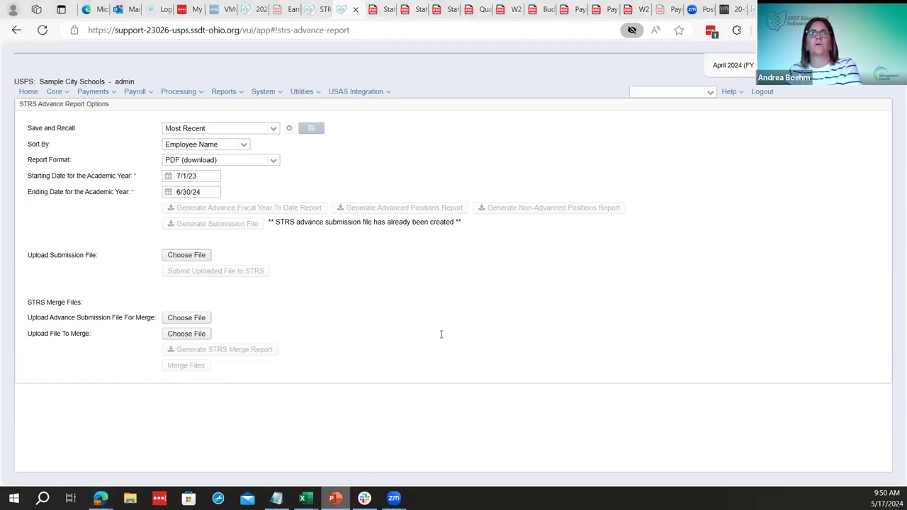
Step: Review slides 44–46 on uploading STRSADMERGED.TXT or STRSADYY06.TXT, then return to the STRS Advance report page
scroll(678, 372, "down", 5)
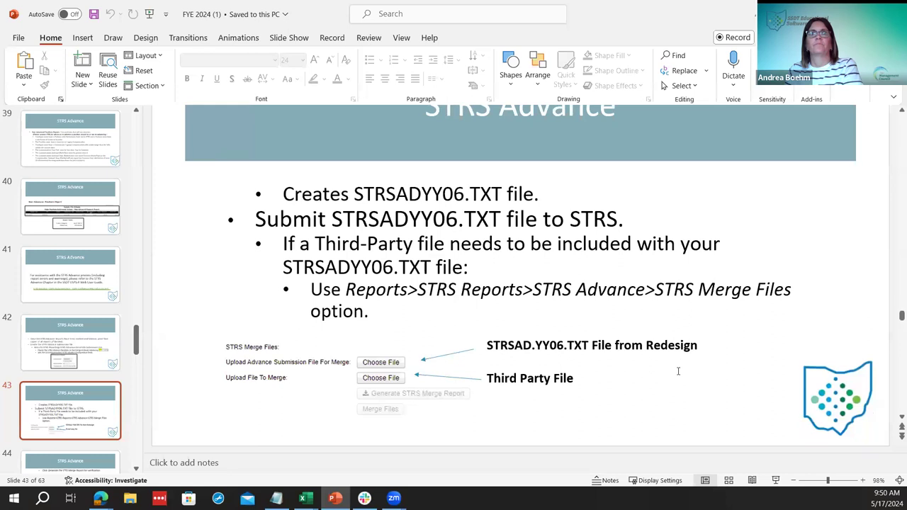
scroll(678, 372, "down", 2)
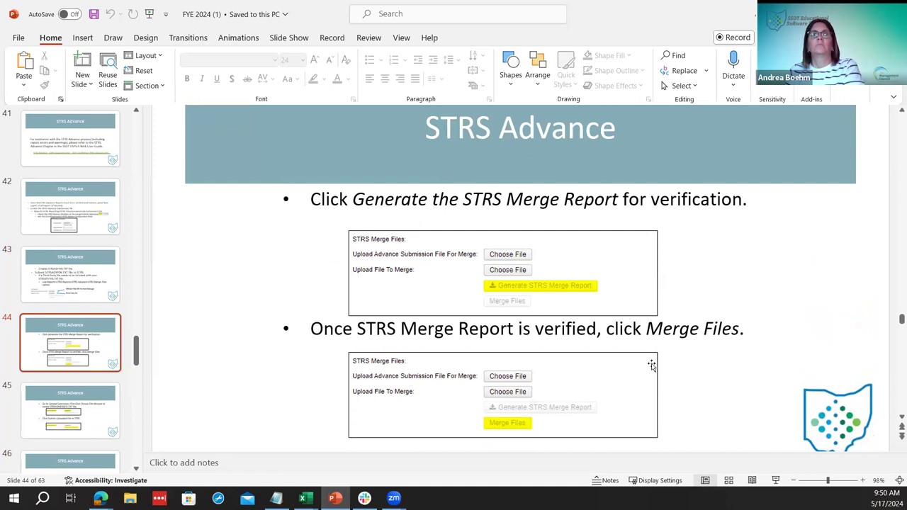
scroll(651, 365, "down", 5)
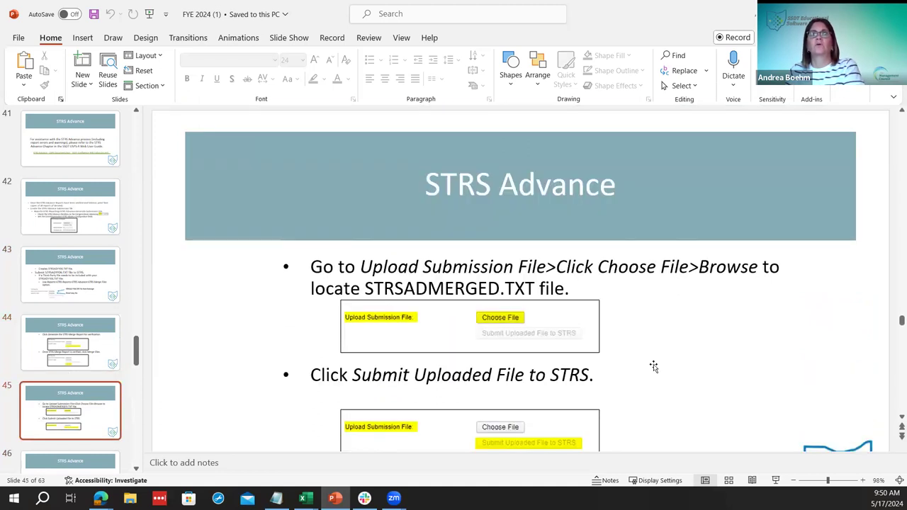
scroll(653, 366, "down", 1)
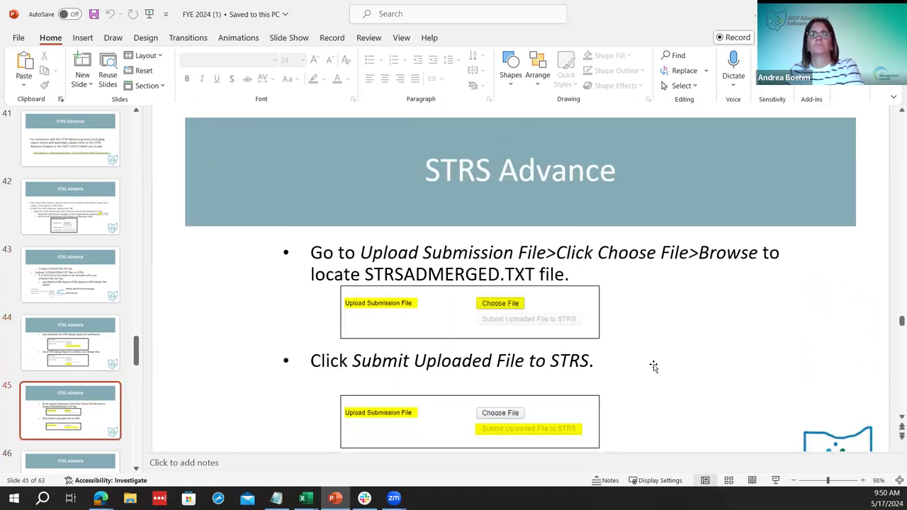
scroll(653, 366, "down", 2)
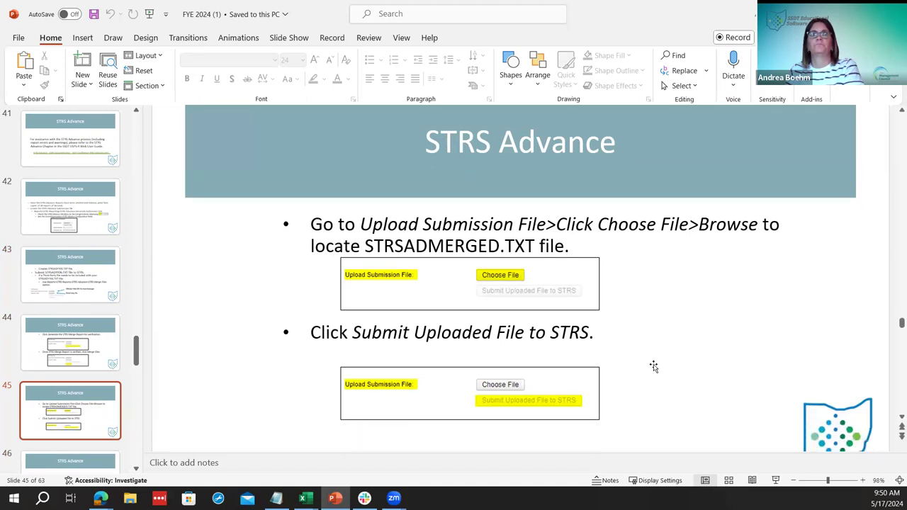
scroll(653, 367, "down", 3)
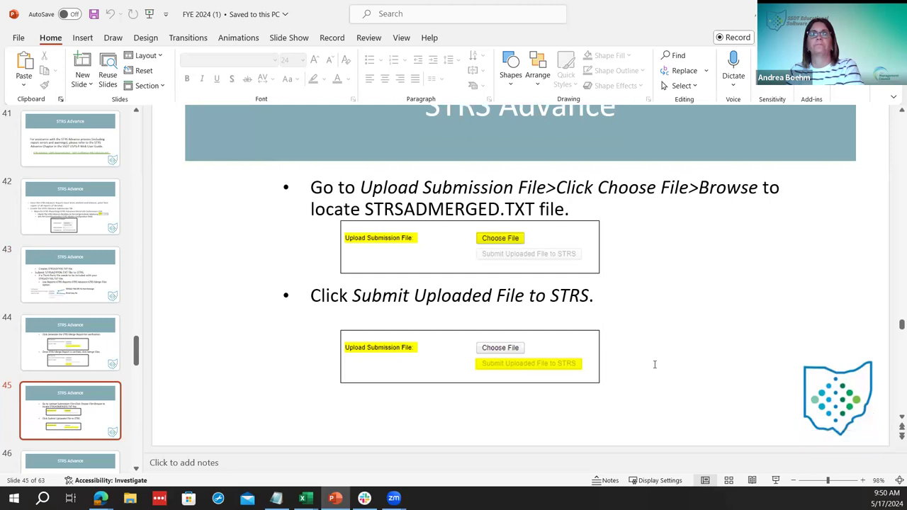
scroll(655, 364, "down", 3)
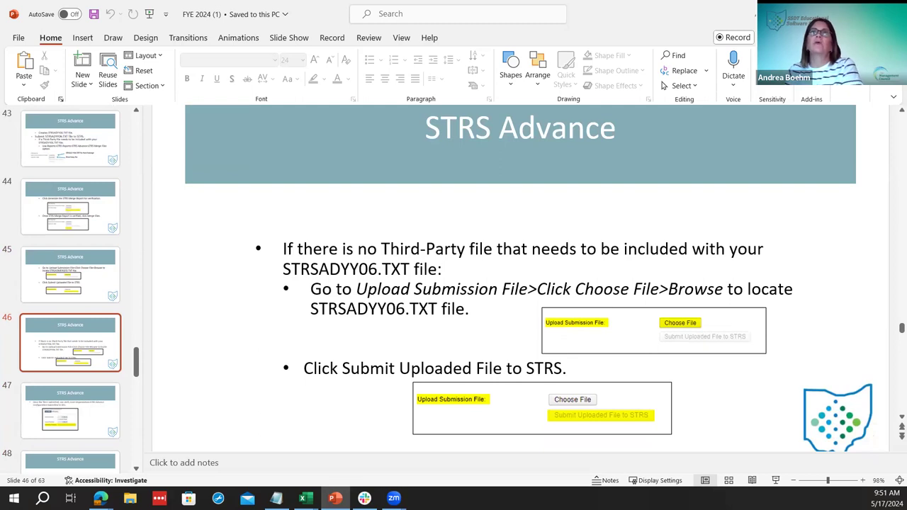
key("alt+Tab")
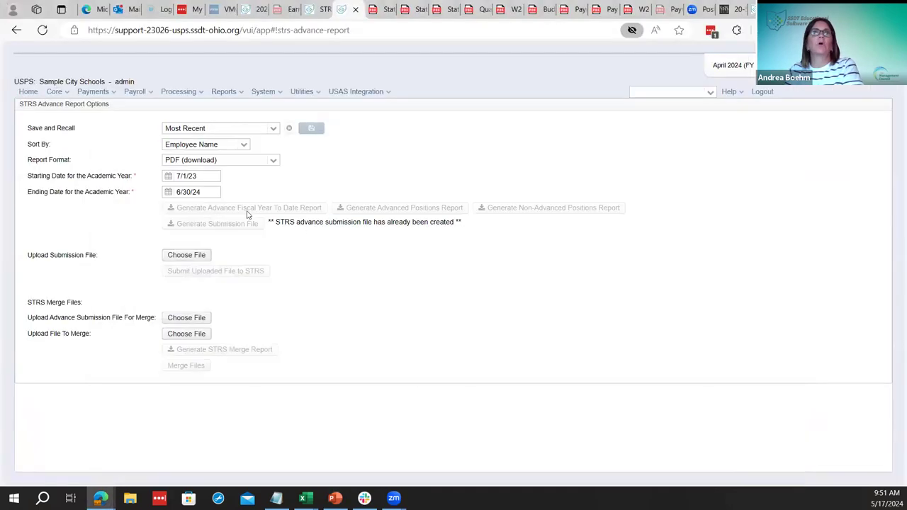
Step: Cancel the file upload, highlight the 'file already created' notice, and move to slide 47
left_click(202, 257)
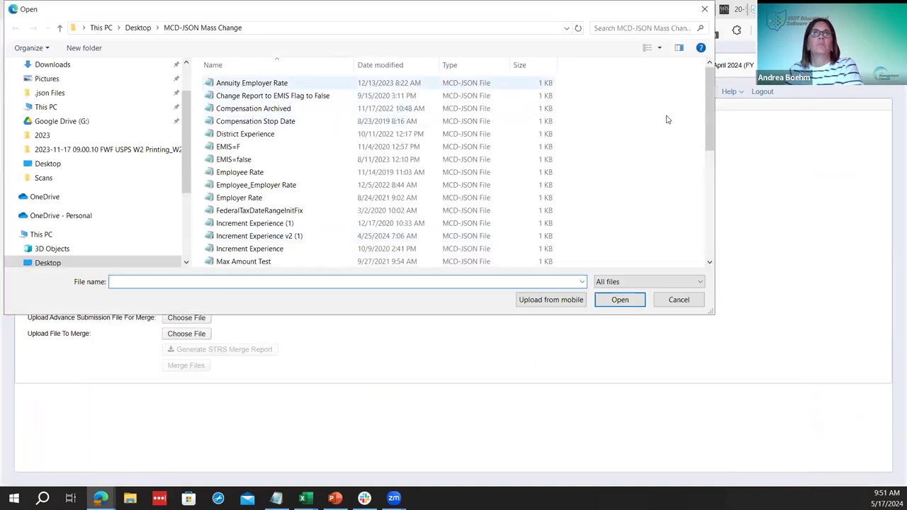
left_click(706, 10)
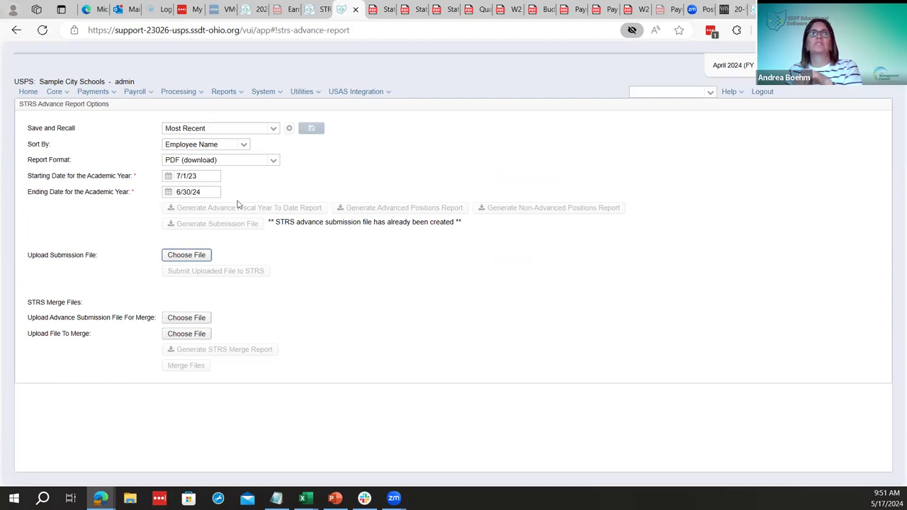
left_click_drag(275, 222, 468, 224)
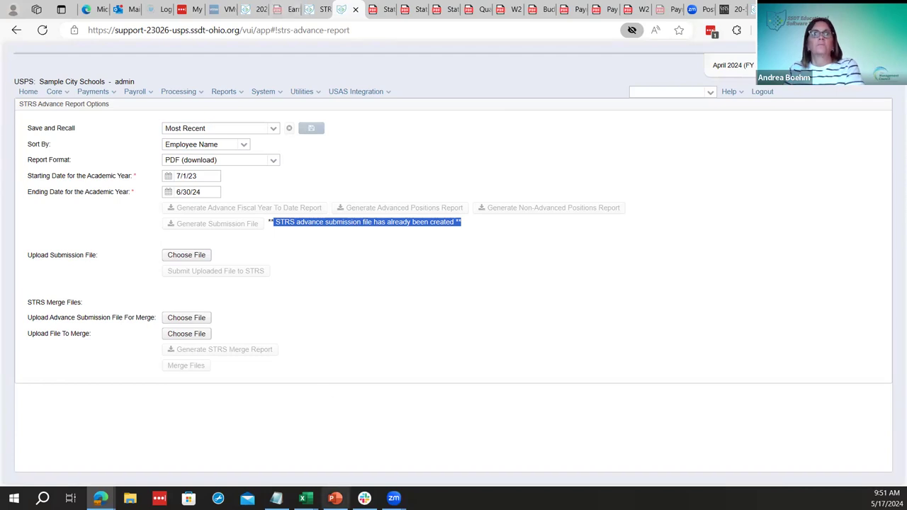
left_click(336, 498)
scroll(490, 275, "down", 3)
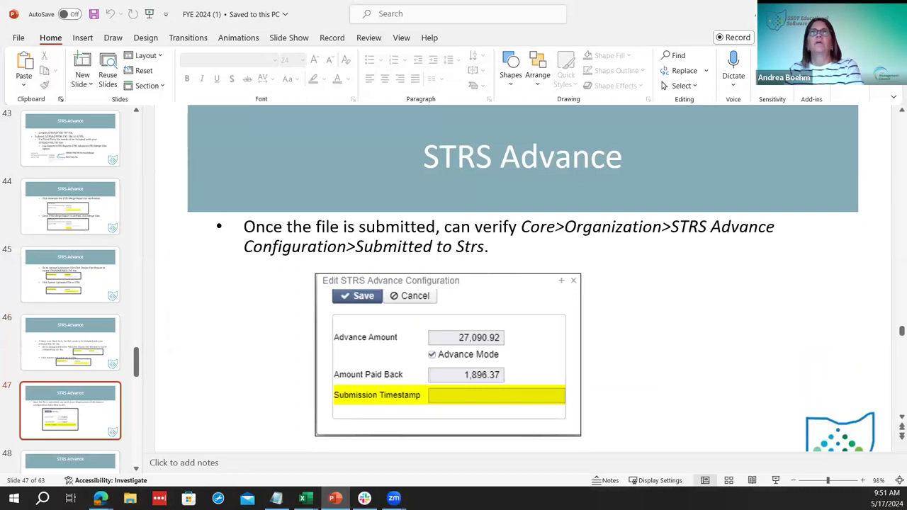
Step: Confirm Organization Detail shows Advance Mode and Submitted to Strs 07/11/2023 03:47:50 PM, then return to slide 47
key("alt+Tab")
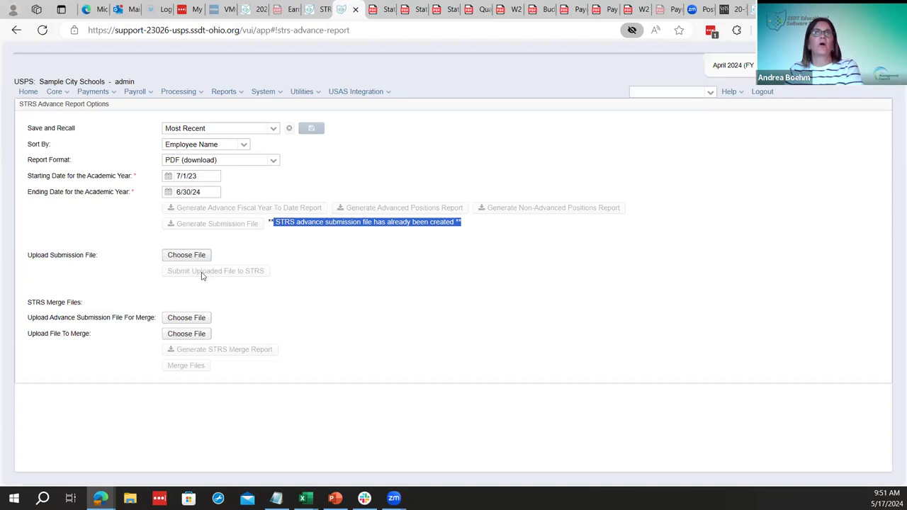
left_click(56, 92)
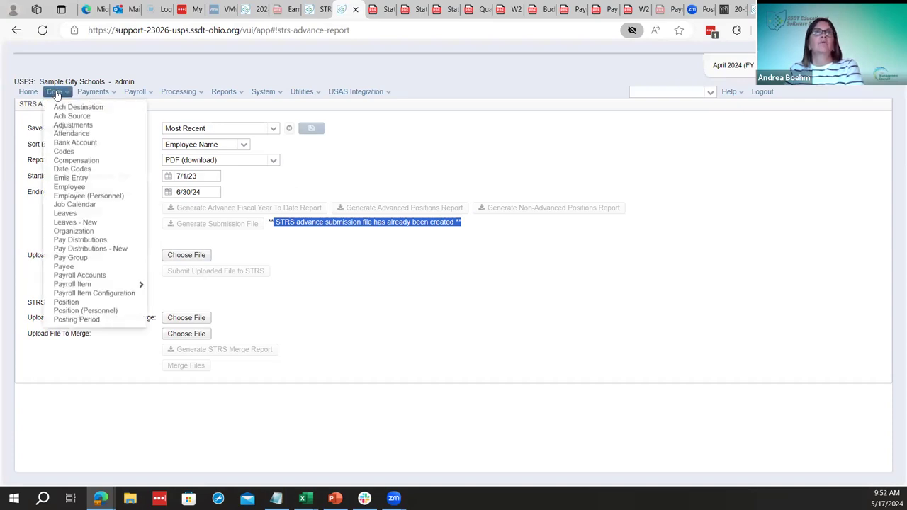
left_click(100, 231)
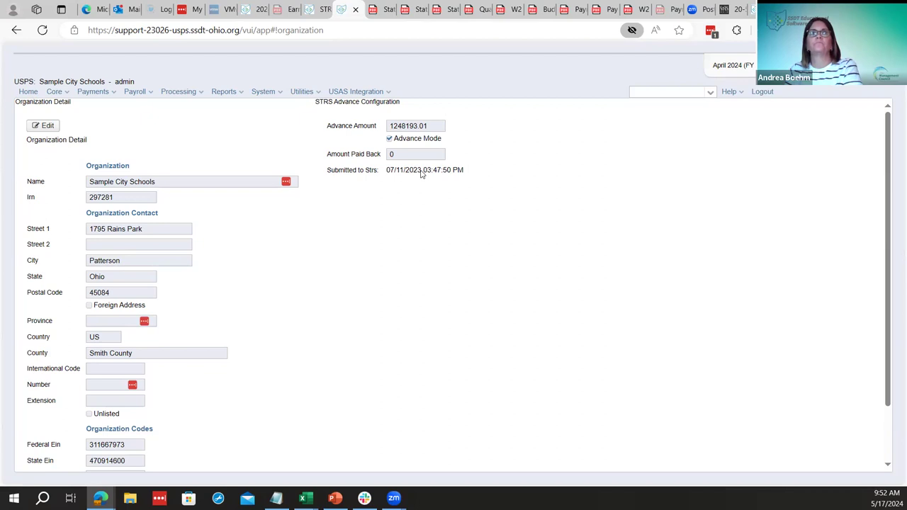
left_click(336, 498)
scroll(656, 393, "down", 2)
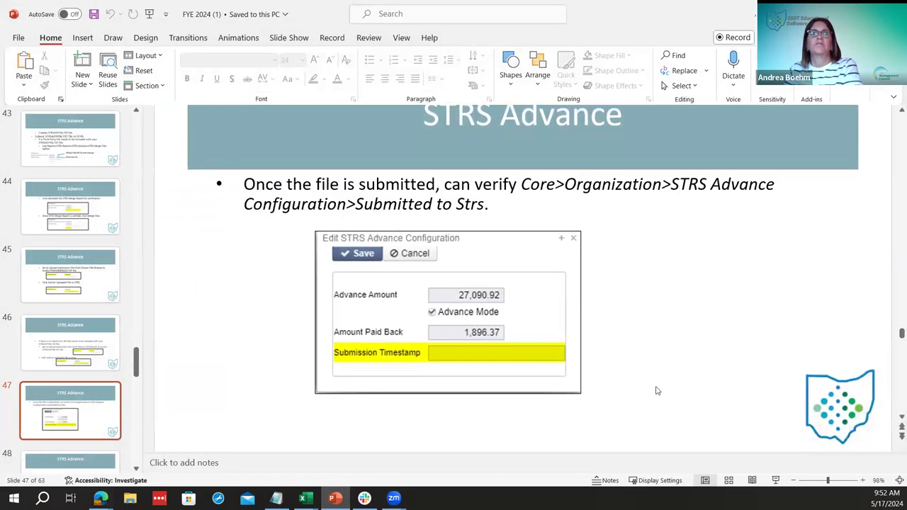
Step: Move on to slide 48 on the STRS Annual Report due August 2, 2024
scroll(656, 390, "down", 3)
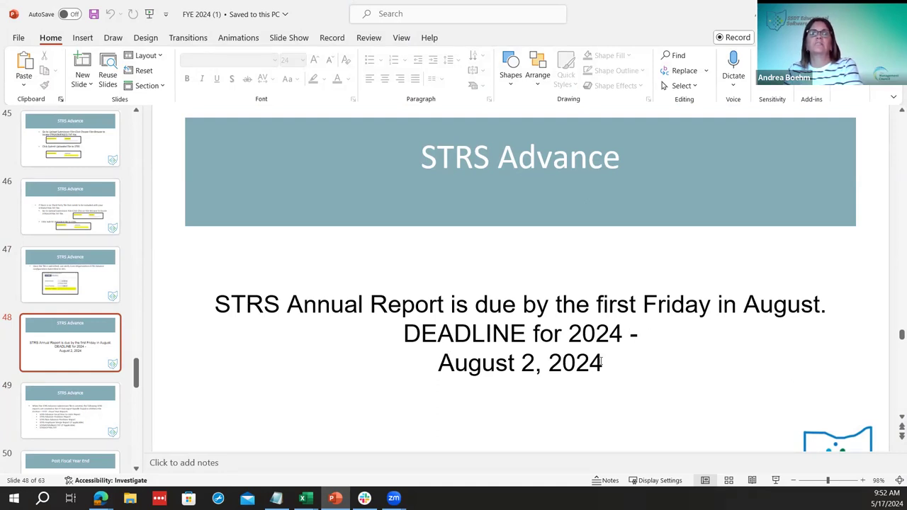
scroll(600, 362, "down", 1)
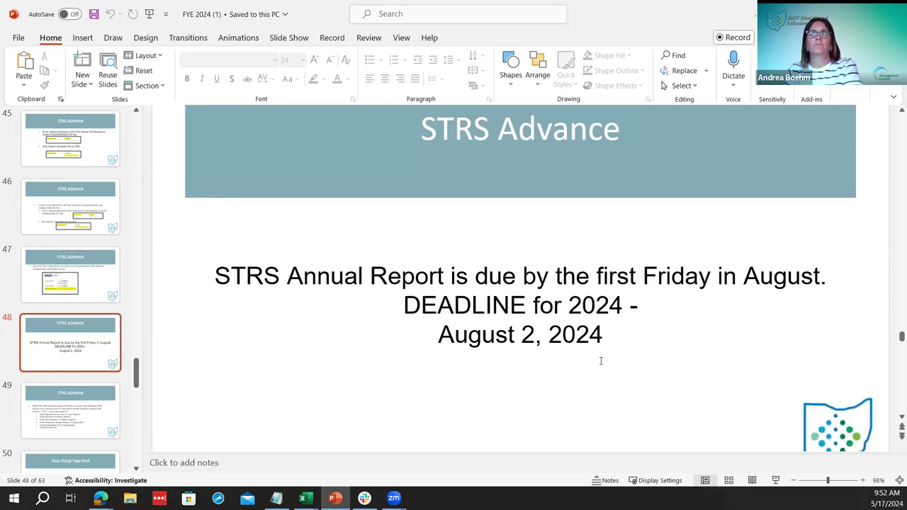
scroll(601, 362, "down", 3)
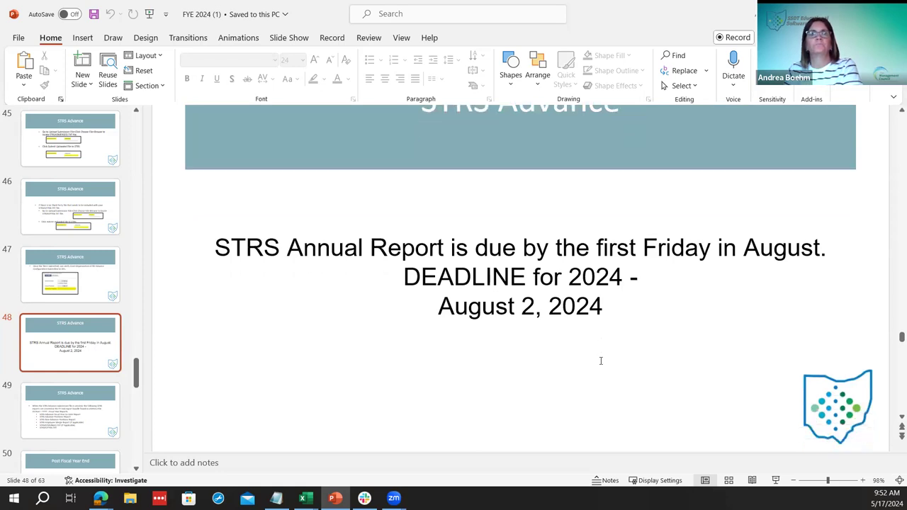
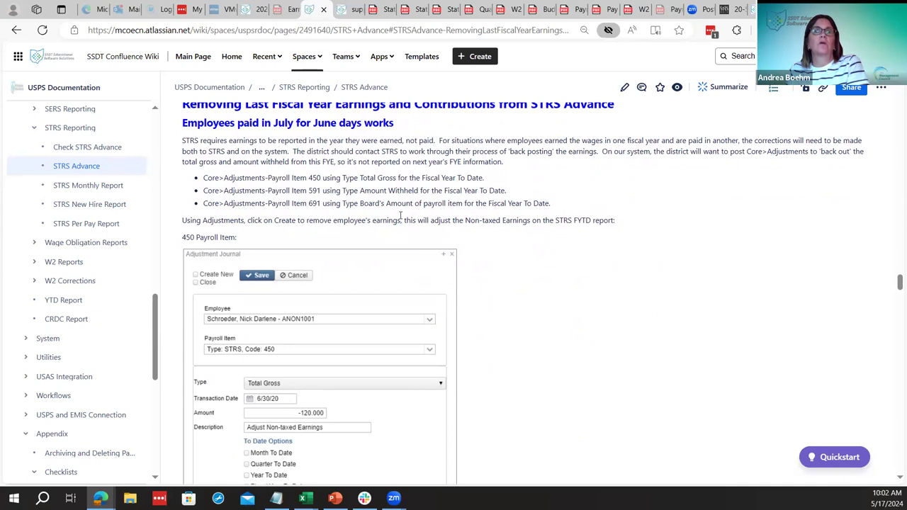
Step: Scroll through the 450, 591 and 691 Adjustment Journal examples on the wiki page
scroll(399, 241, "down", 1)
scroll(367, 246, "up", 1)
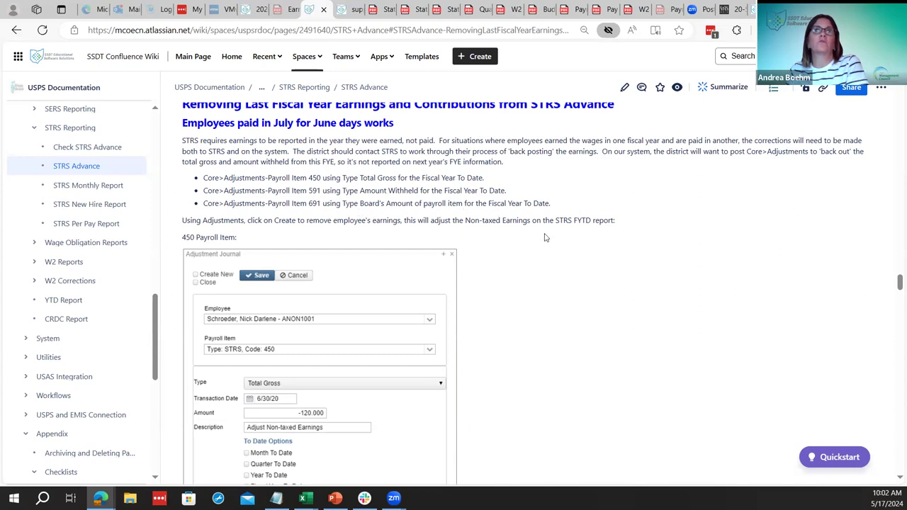
scroll(555, 276, "down", 2)
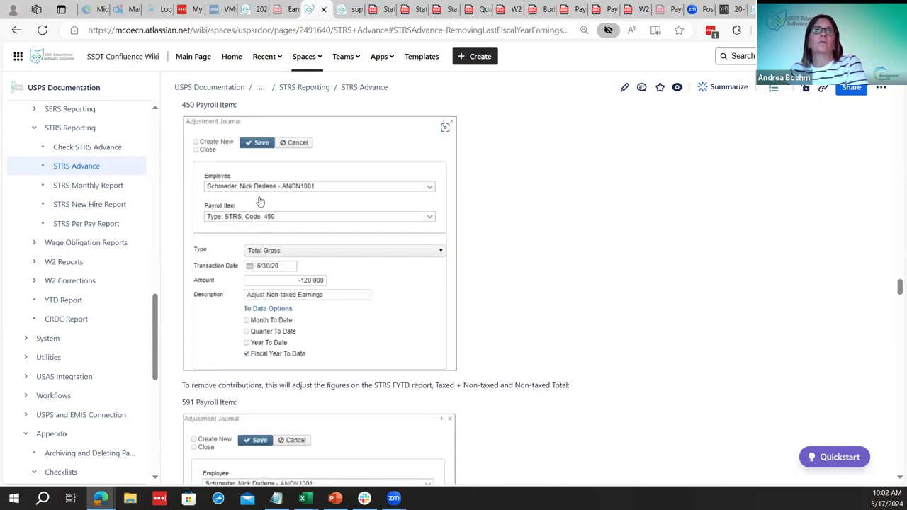
scroll(260, 202, "down", 3)
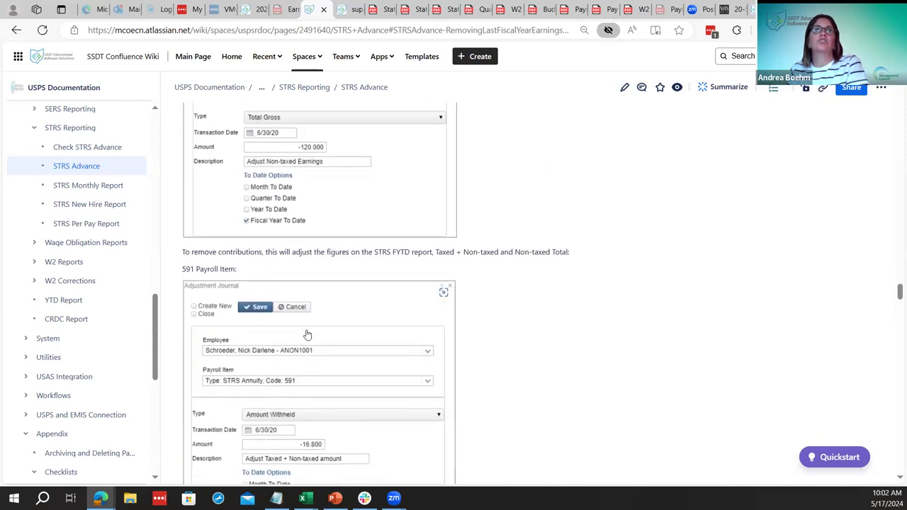
scroll(298, 255, "down", 2)
scroll(301, 295, "down", 3)
scroll(300, 295, "down", 3)
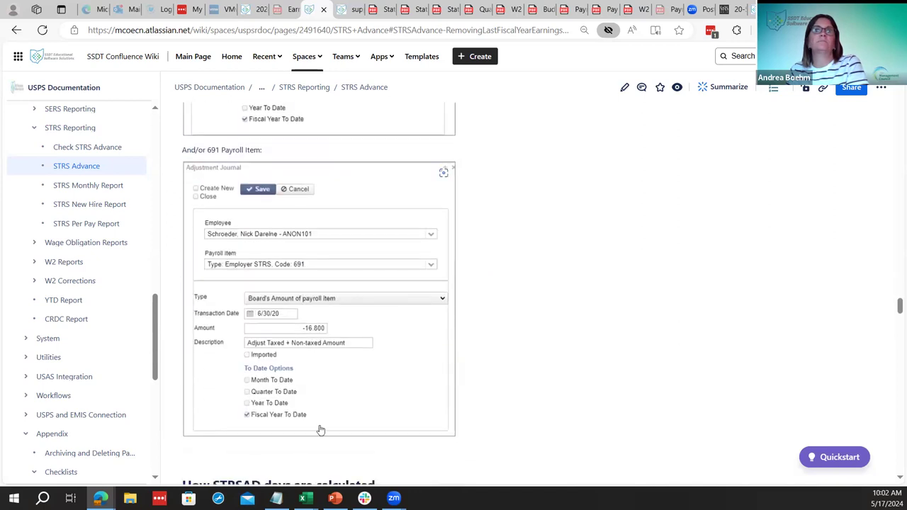
scroll(302, 425, "up", 1)
scroll(303, 425, "up", 15)
scroll(302, 425, "up", 1)
scroll(314, 348, "down", 15)
scroll(311, 347, "down", 6)
scroll(310, 347, "up", 15)
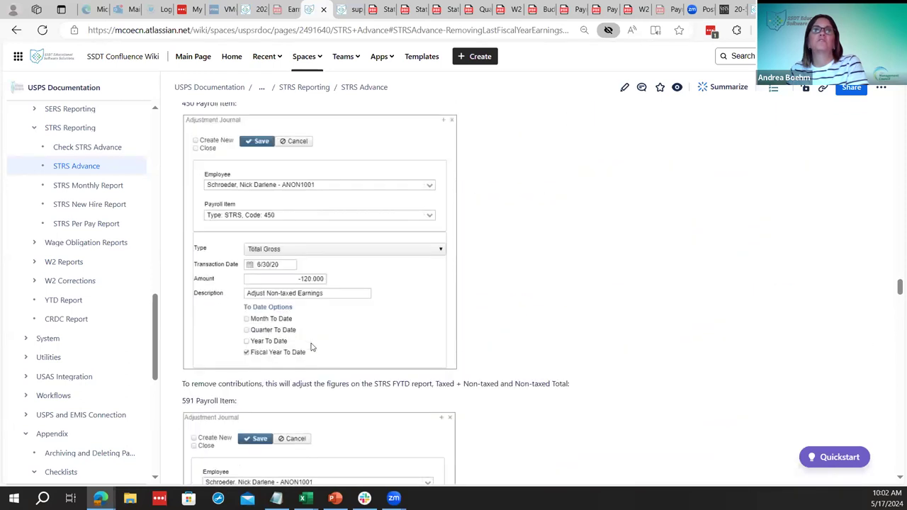
scroll(310, 347, "up", 3)
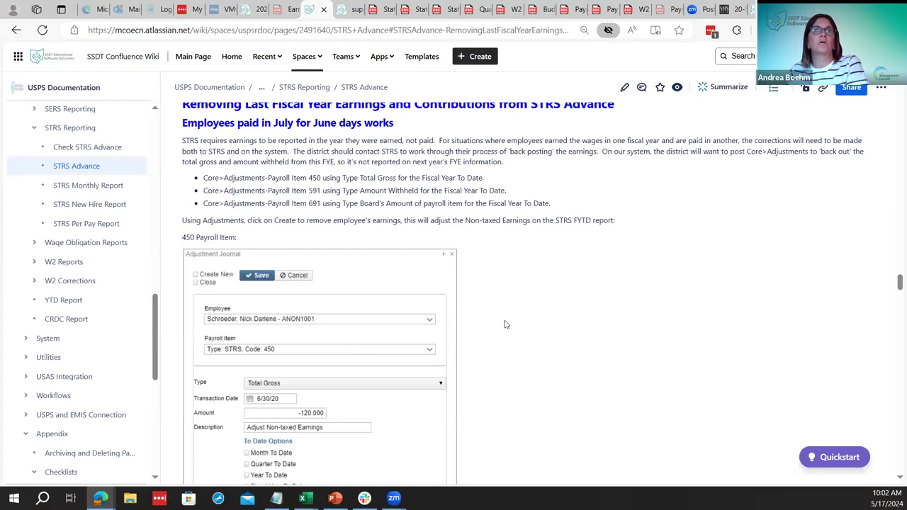
scroll(506, 325, "up", 1)
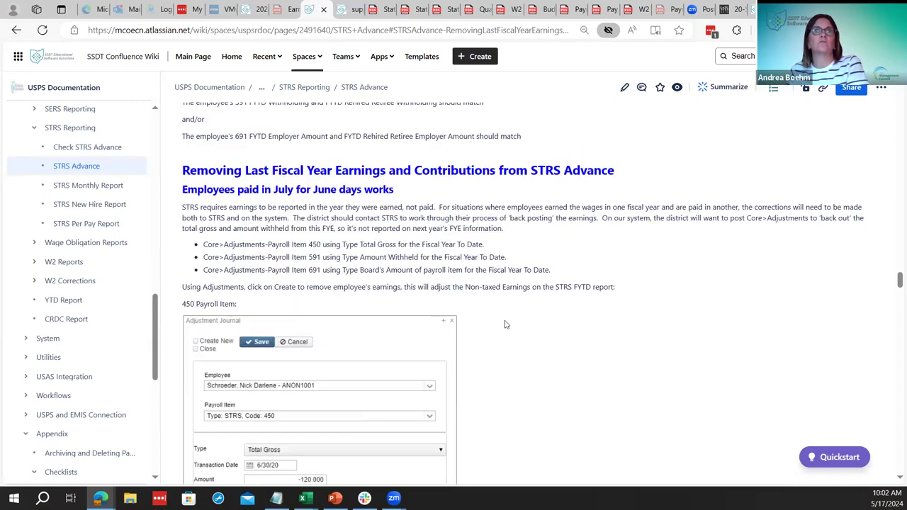
scroll(506, 324, "down", 3)
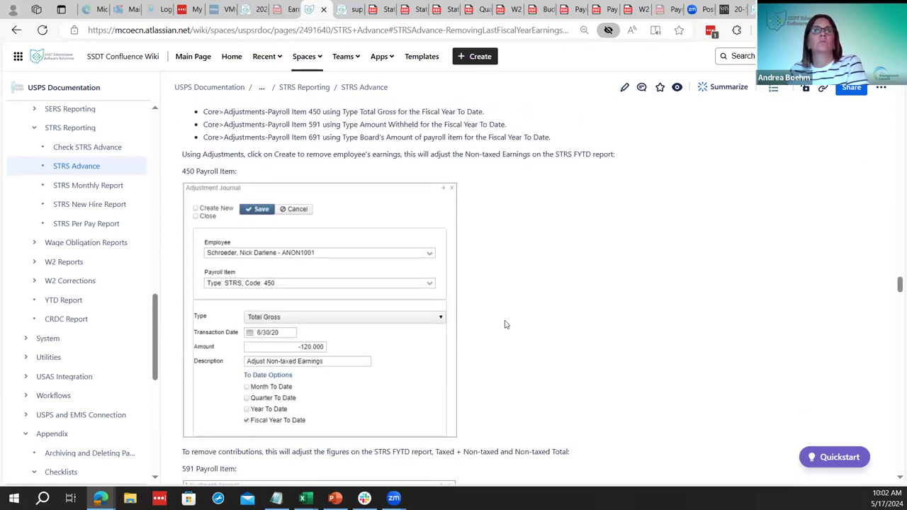
scroll(506, 325, "up", 1)
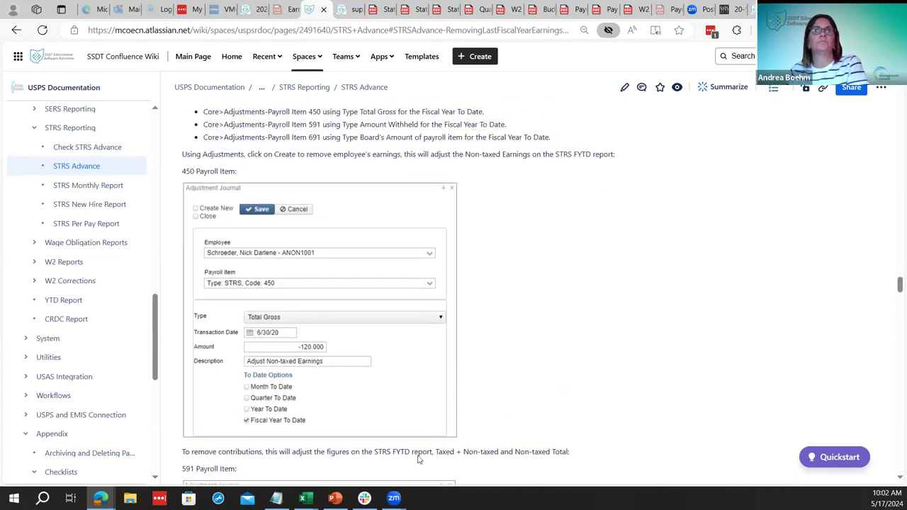
Step: Bring up the FYE 2024 PowerPoint deck at its Core adjustments slides
mouse_move(334, 498)
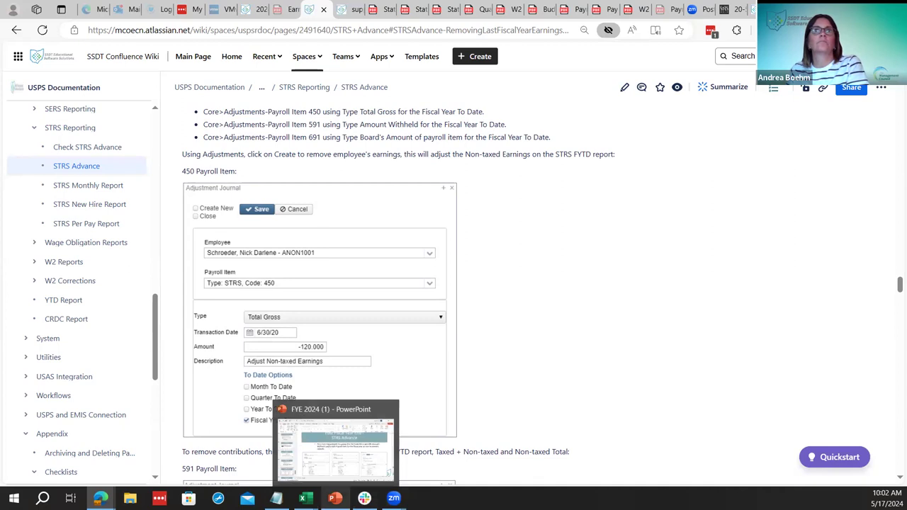
left_click(334, 443)
scroll(438, 353, "down", 3)
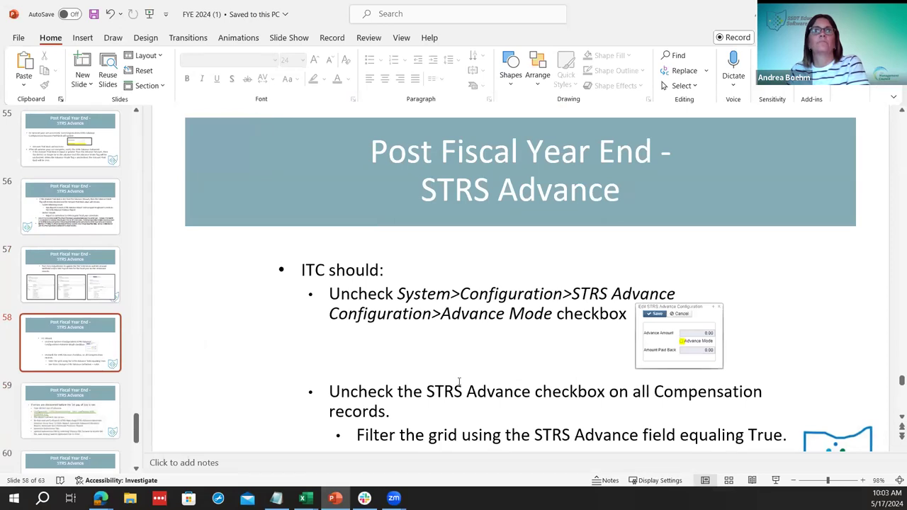
Step: Read slide 58 'Post Fiscal Year End - STRS Advance', then return to the STRS Advance wiki page
scroll(459, 382, "down", 1)
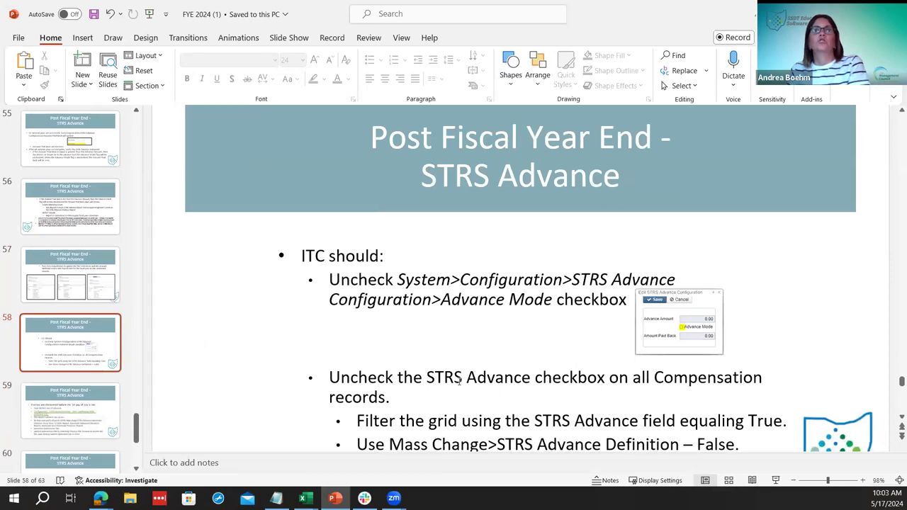
scroll(459, 381, "down", 1)
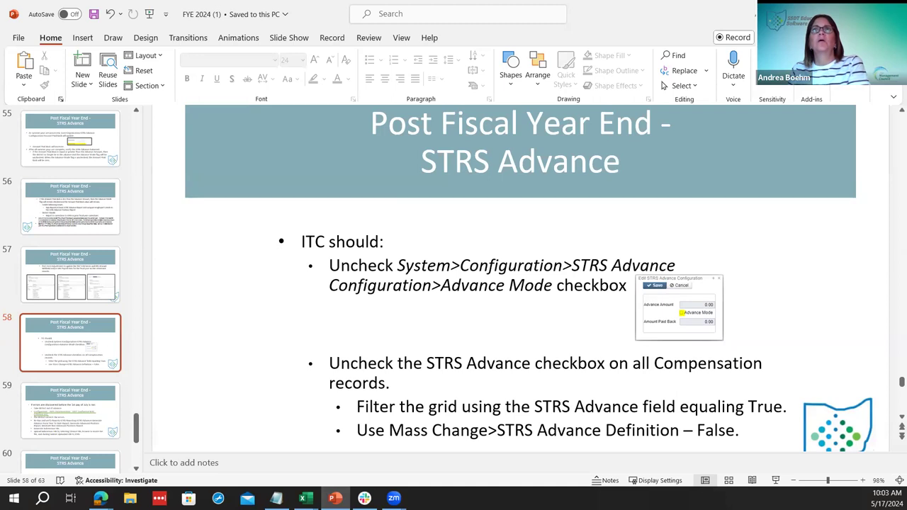
key("alt+Tab")
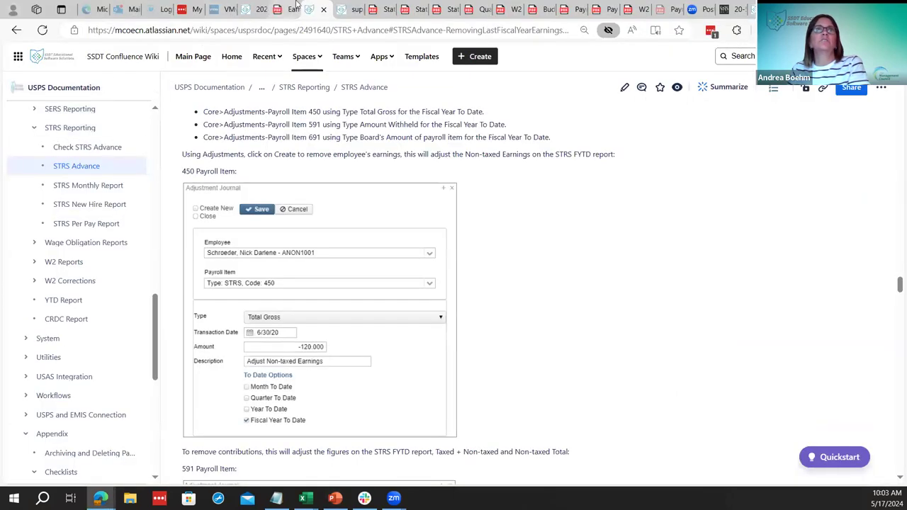
Step: In USPS, list Core Contract Compensations and scroll right to the Strs Advance column
left_click(347, 9)
left_click(56, 92)
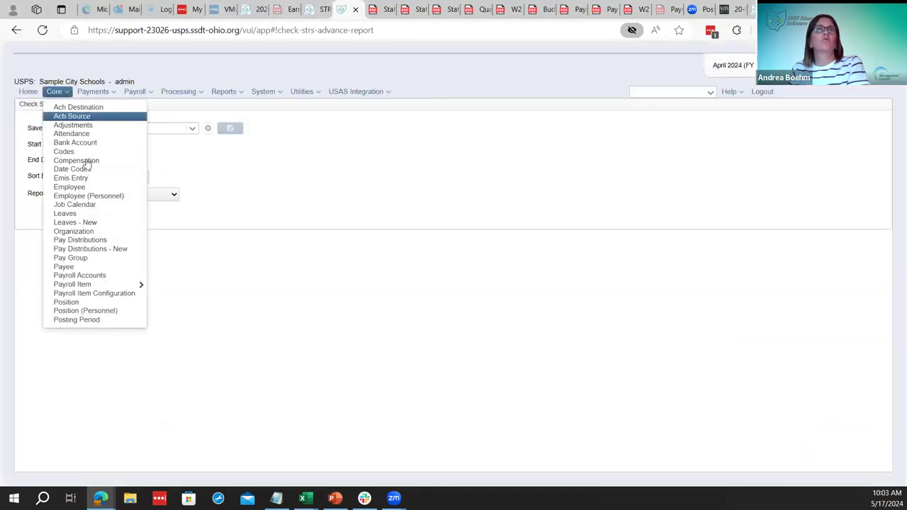
left_click(85, 166)
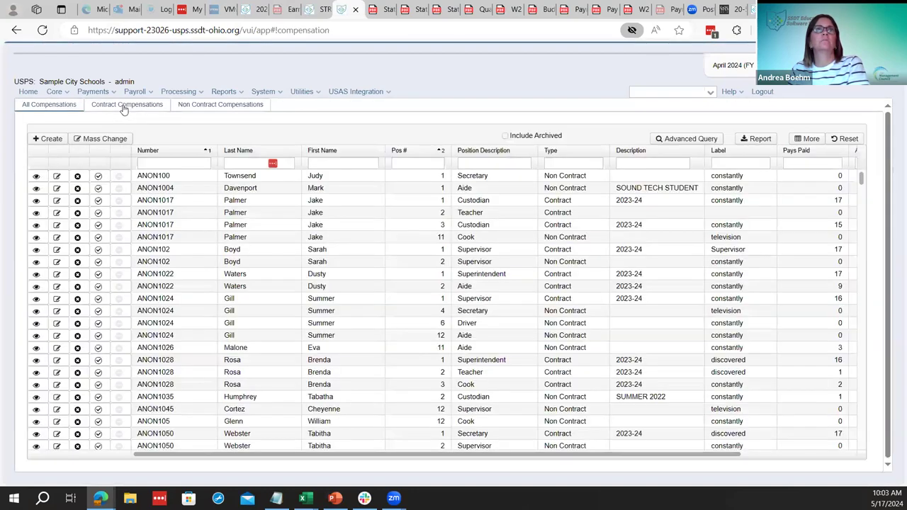
left_click(125, 108)
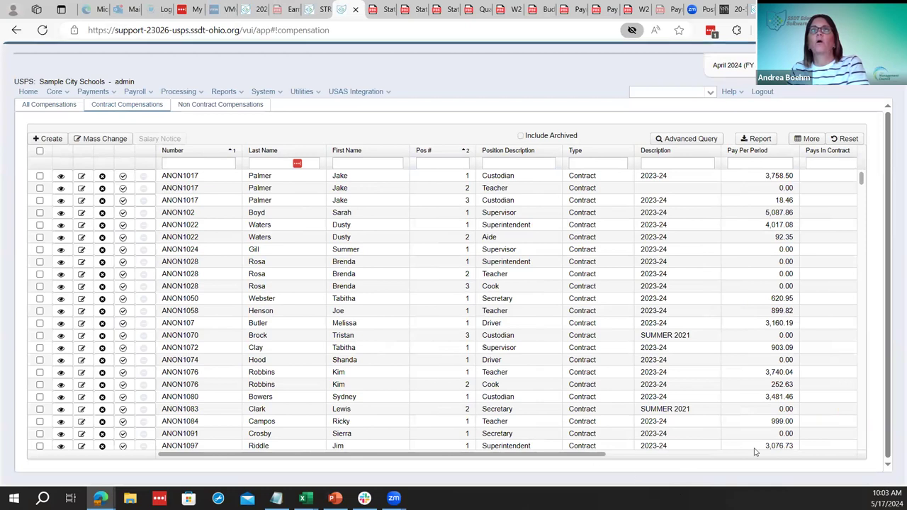
scroll(754, 451, "right", 5)
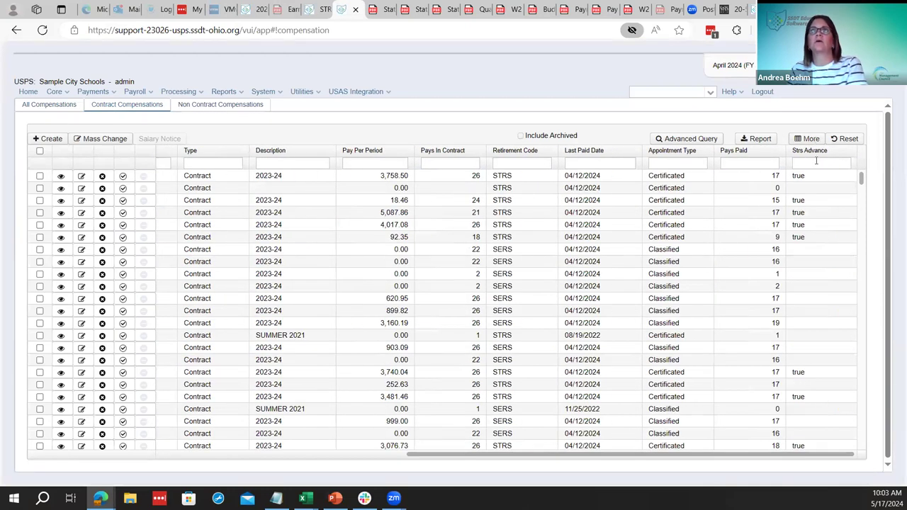
Step: Filter the Strs Advance column to =TRUE and dismiss the saved filter suggestions
left_click(817, 162)
type("=TRUE")
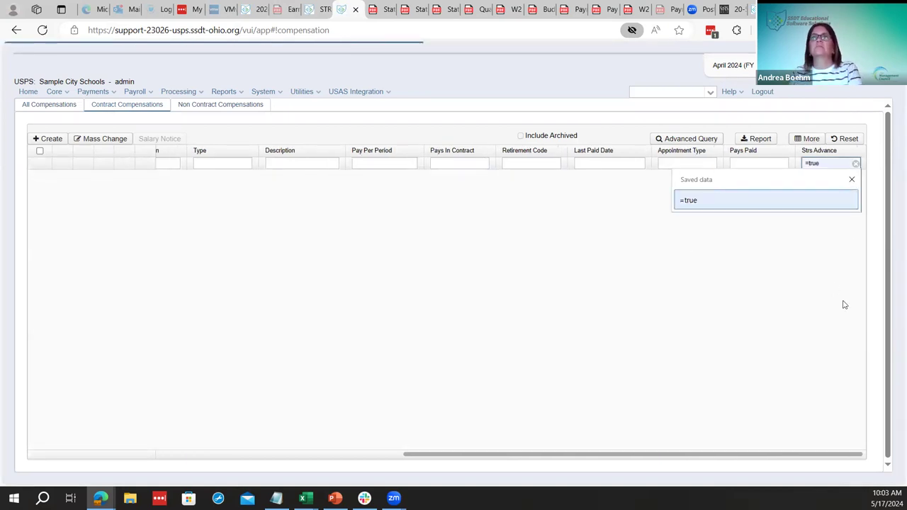
left_click(852, 180)
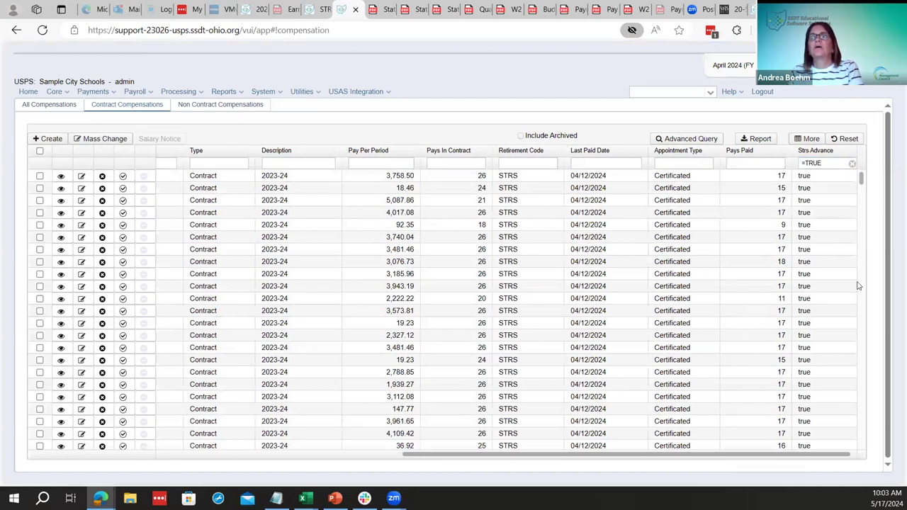
scroll(847, 283, "right", 1)
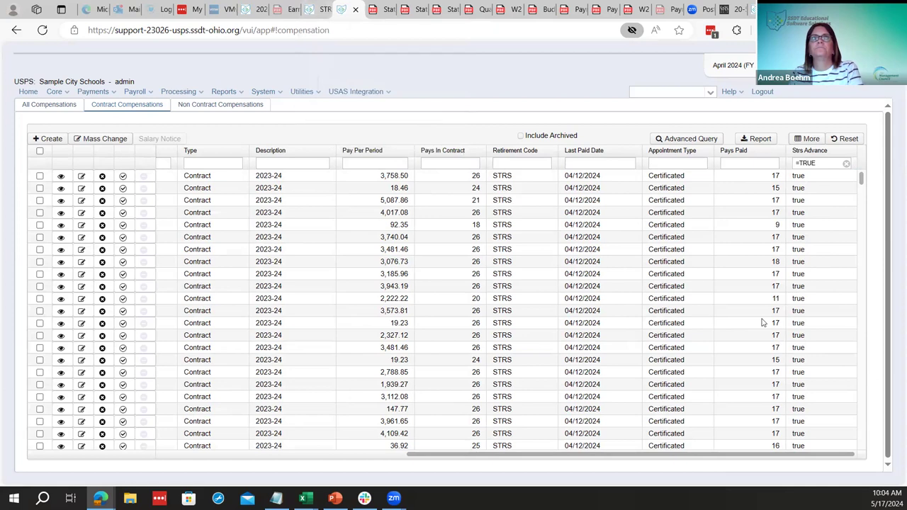
Step: Recheck the STRS Advance slide, then start a Mass Change on the filtered records
left_click(334, 498)
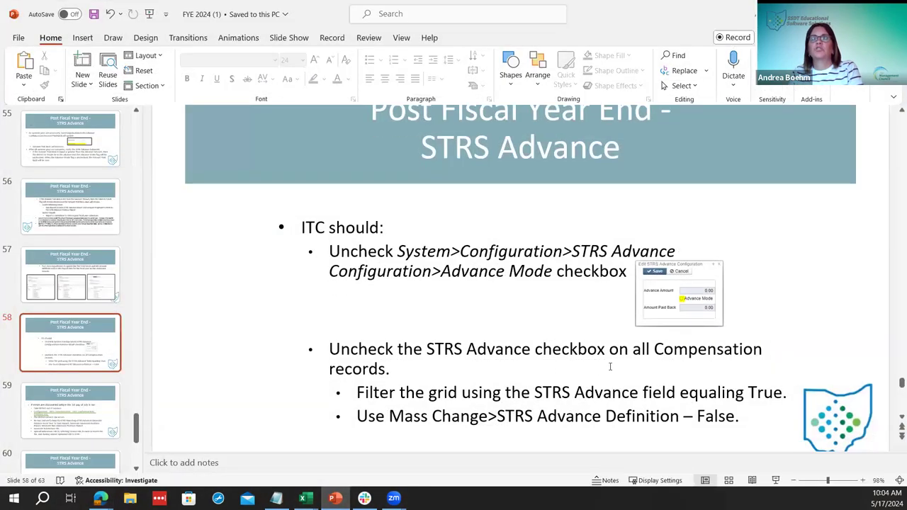
scroll(610, 366, "down", 1)
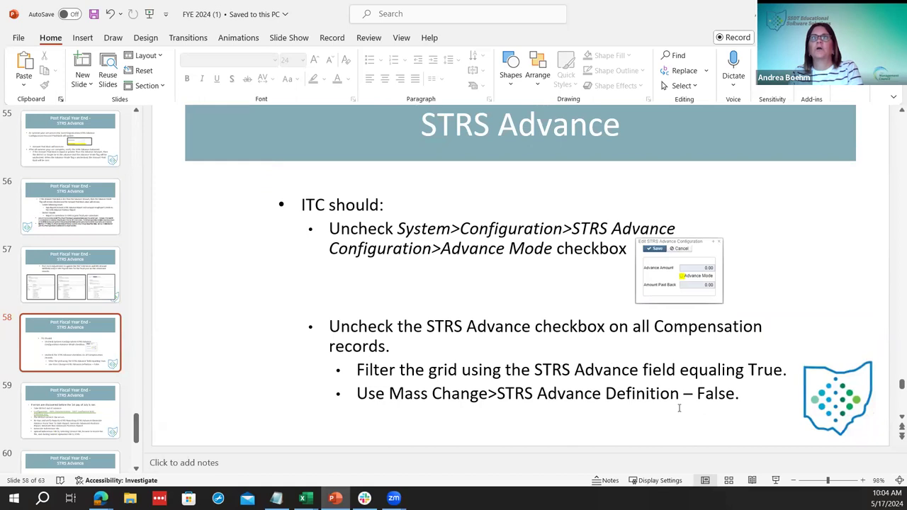
key("alt+Tab")
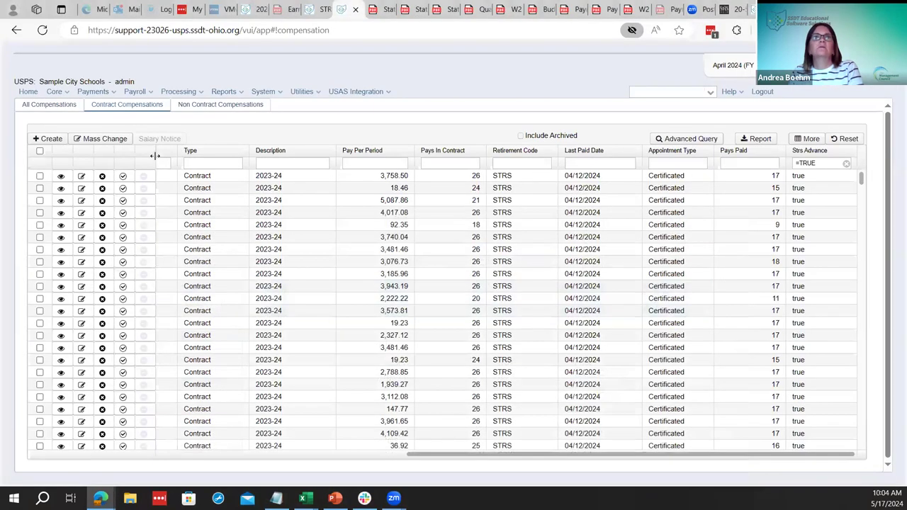
left_click(117, 139)
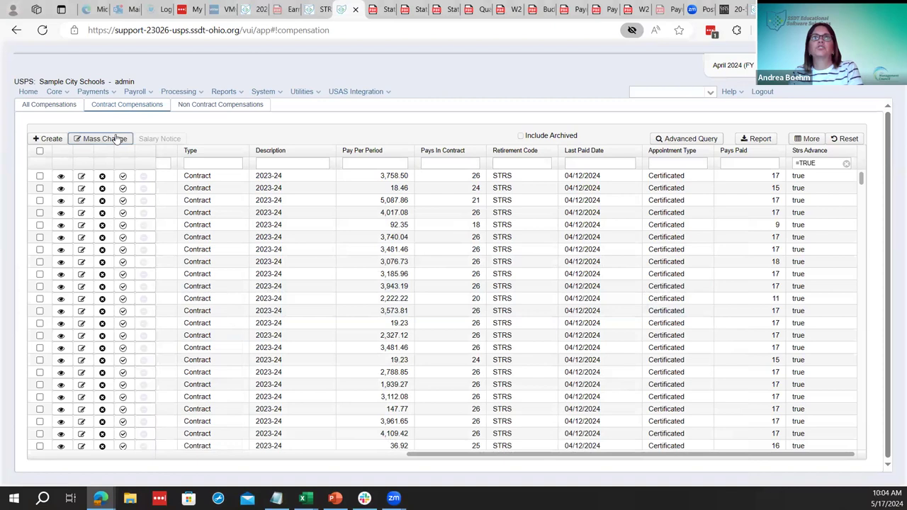
Step: Load the SSDT_STRS_ADVANCED_FALSE mass change definition and select Execution Mode
left_click(261, 293)
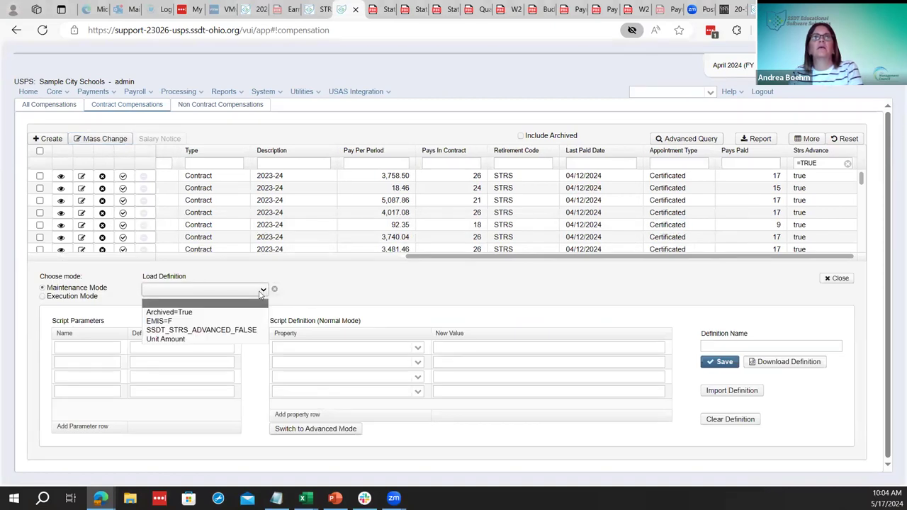
left_click(261, 8)
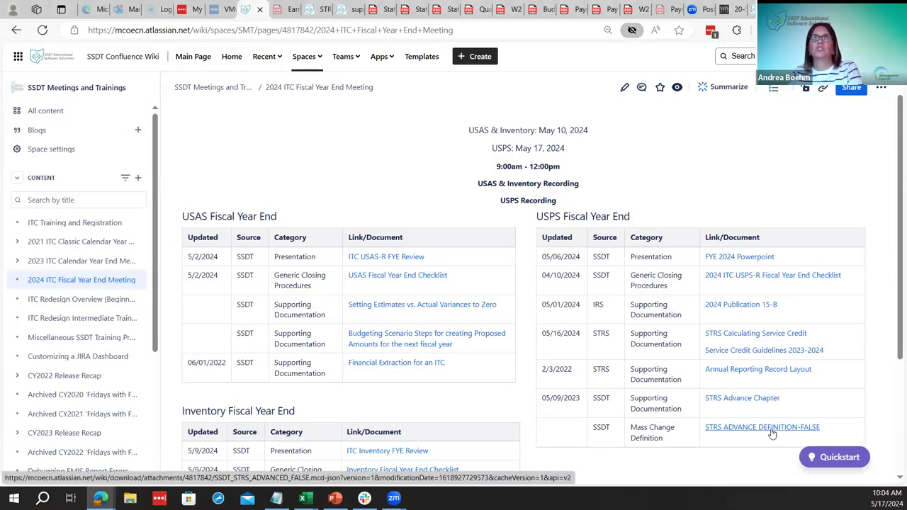
left_click(347, 9)
left_click(259, 290)
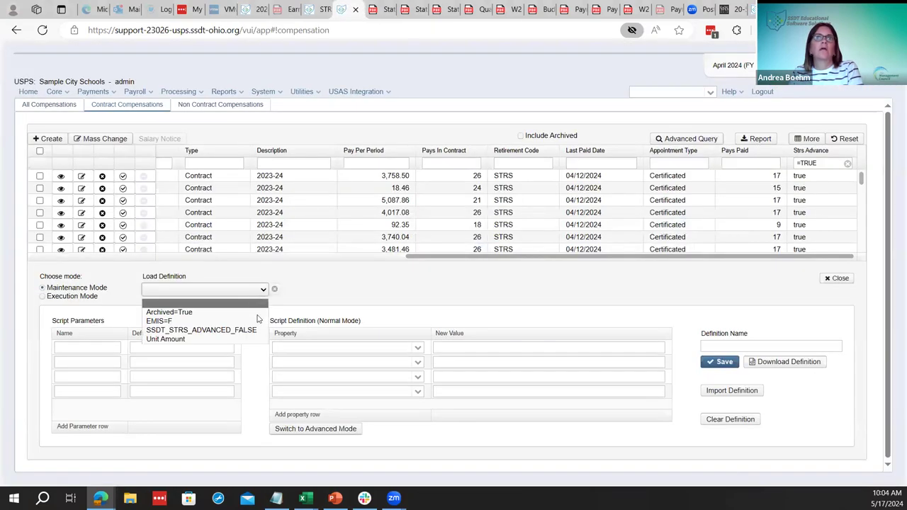
left_click(205, 330)
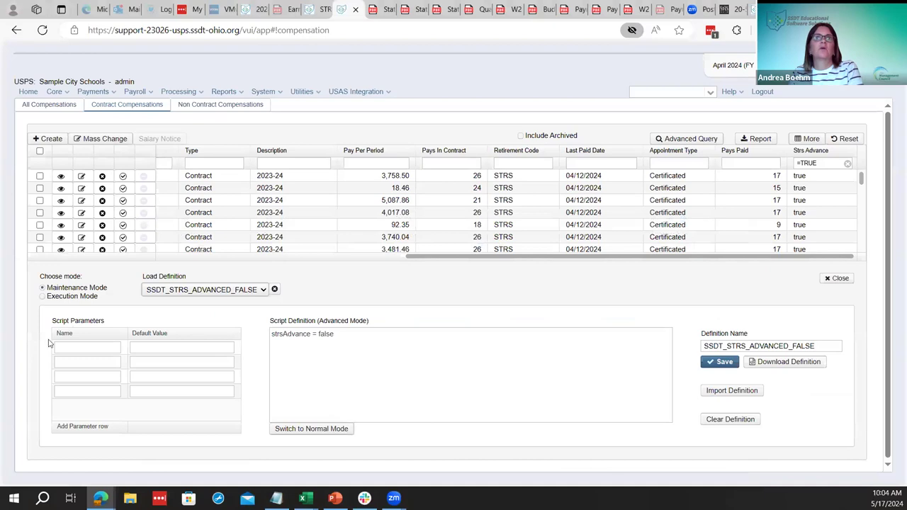
left_click(42, 297)
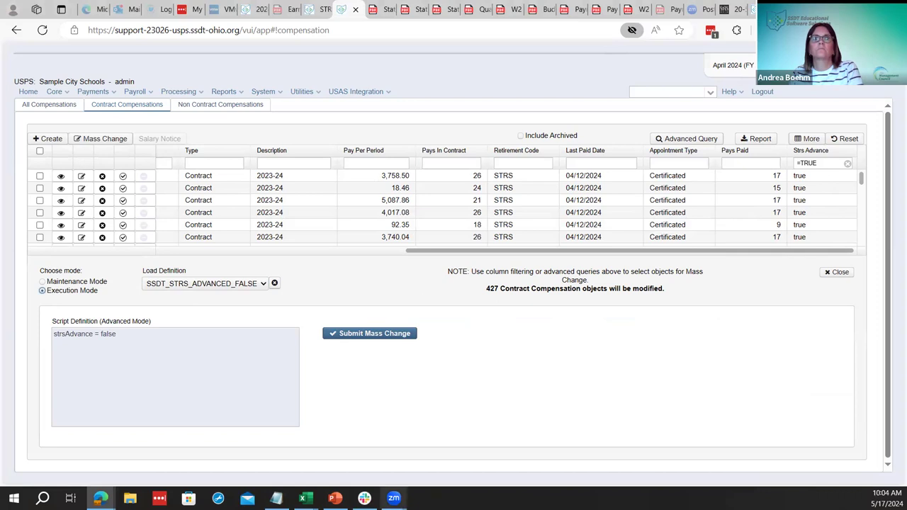
Step: Switch to the FYE 2024 deck and move on to slide 59 about STRS Advance errors
mouse_move(336, 498)
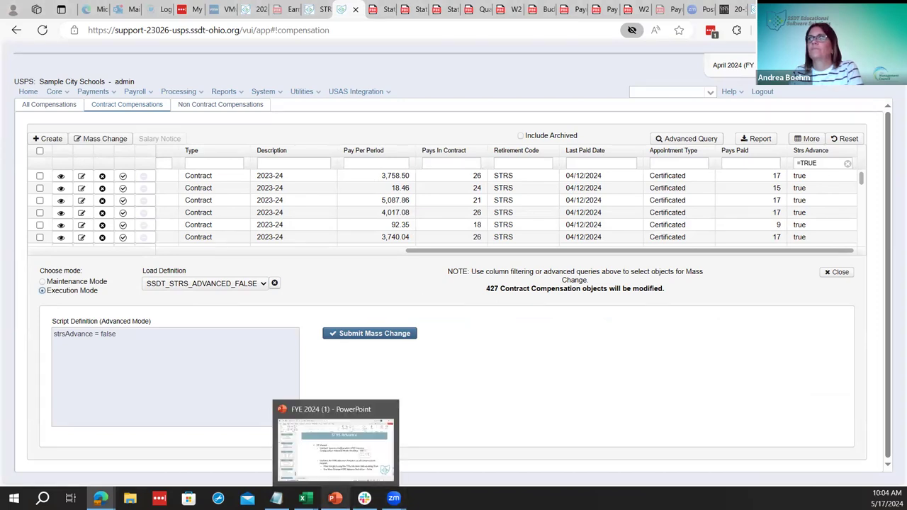
left_click(335, 498)
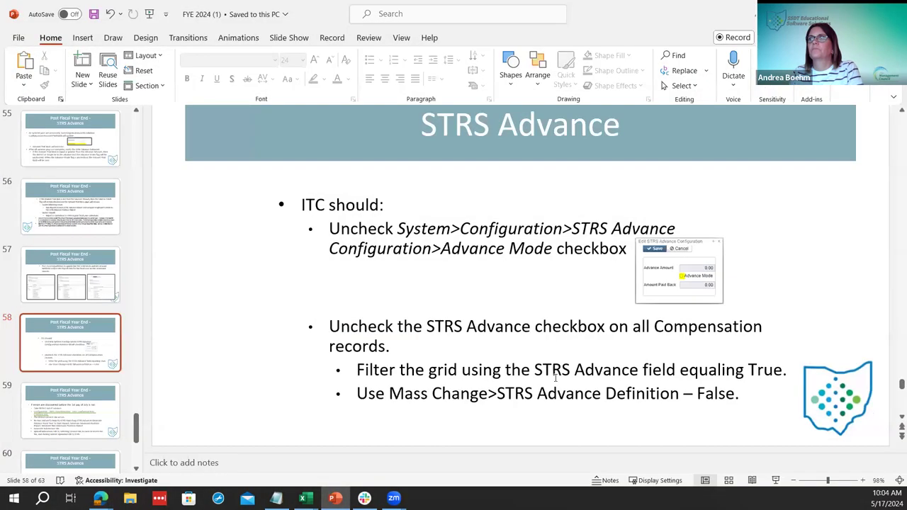
scroll(650, 386, "down", 2)
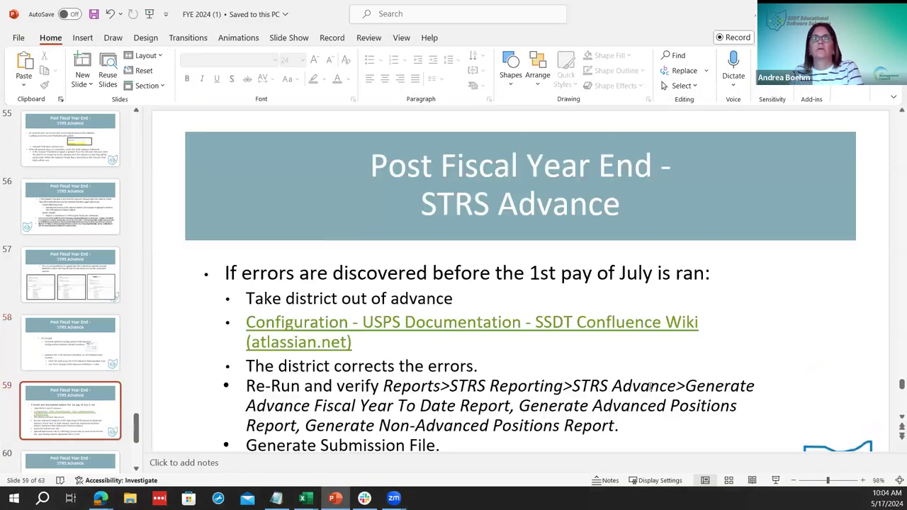